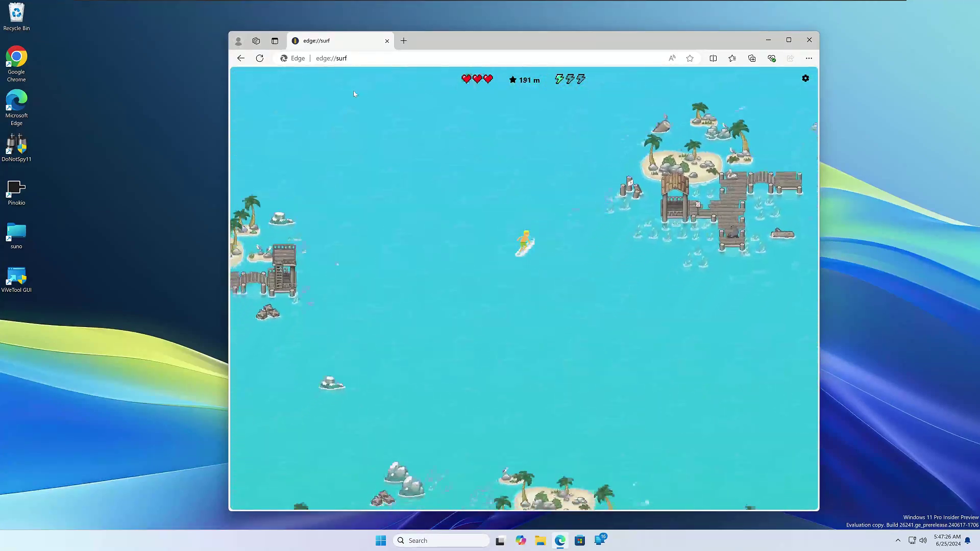
Pause the surf game at 210 m and open its game settings panel
{"action": "key", "text": "space"}
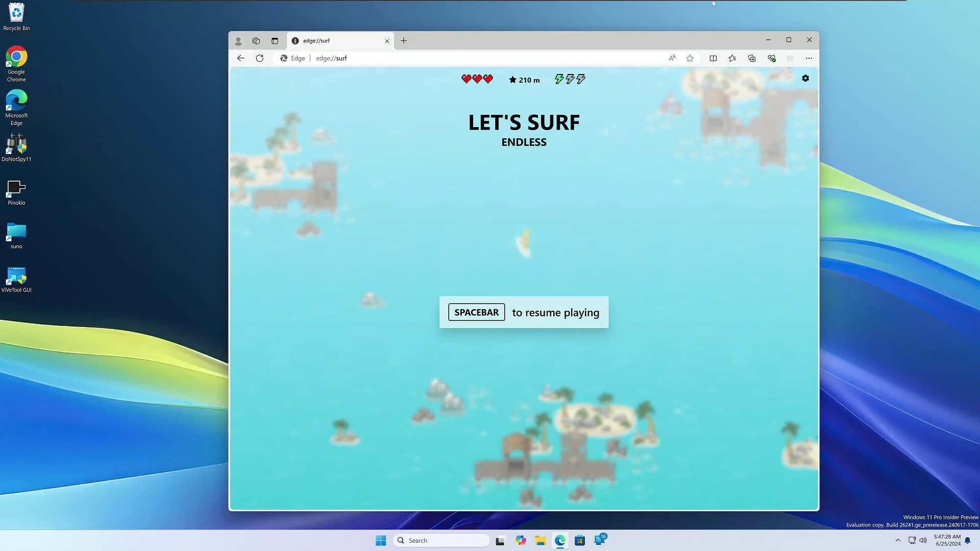
{"action": "left_click", "coordinate": [806, 78]}
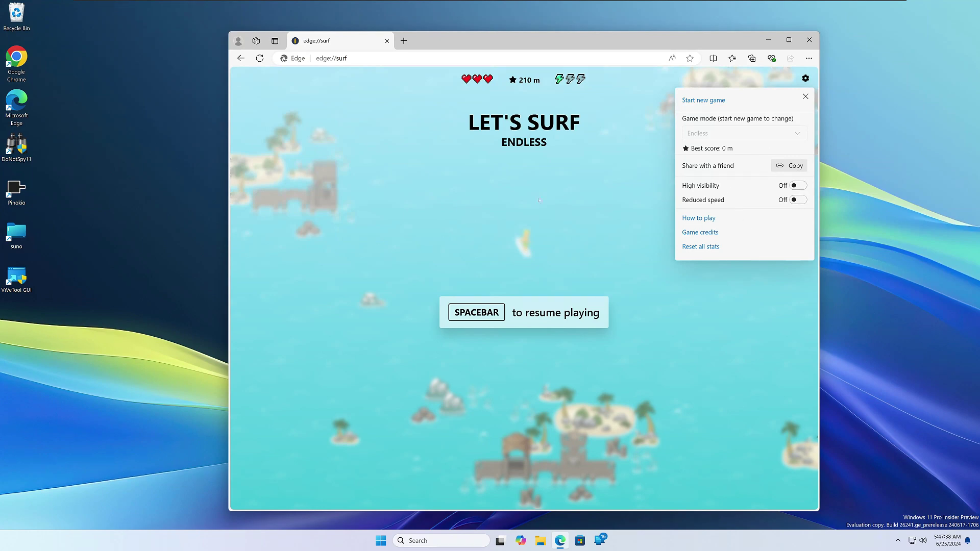
Close the settings panel and resume the Endless surf run, pausing briefly once along the way
{"action": "left_click", "coordinate": [473, 213]}
{"action": "key", "text": "space"}
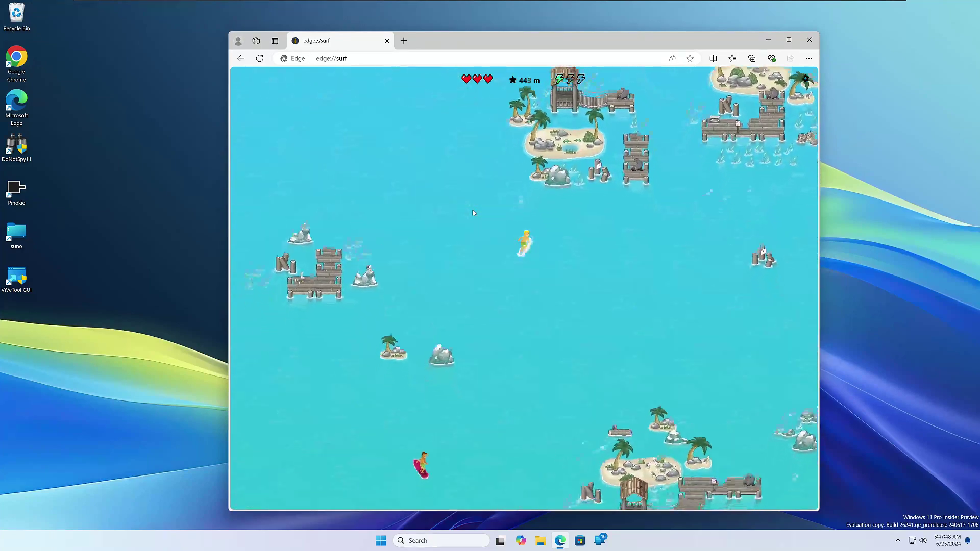
{"action": "key", "text": "Escape"}
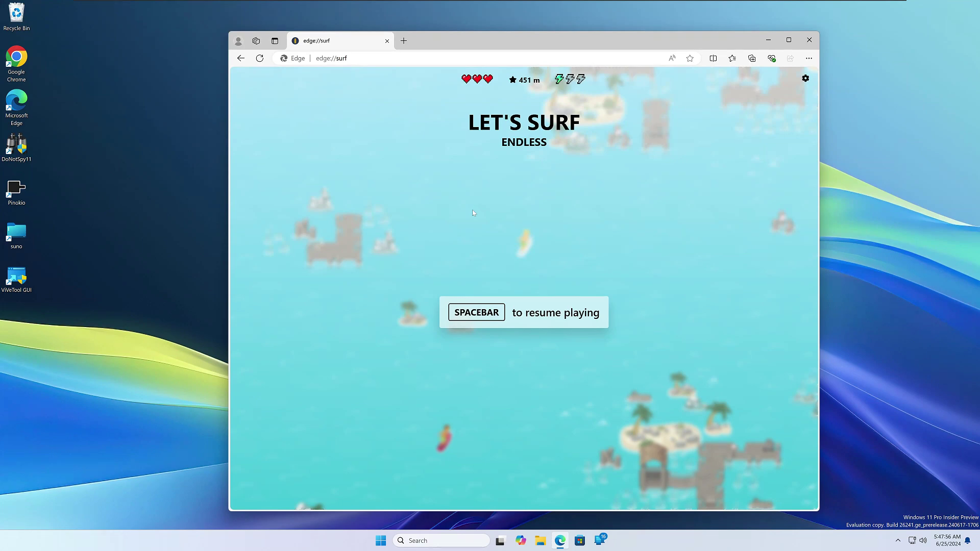
{"action": "key", "text": "space"}
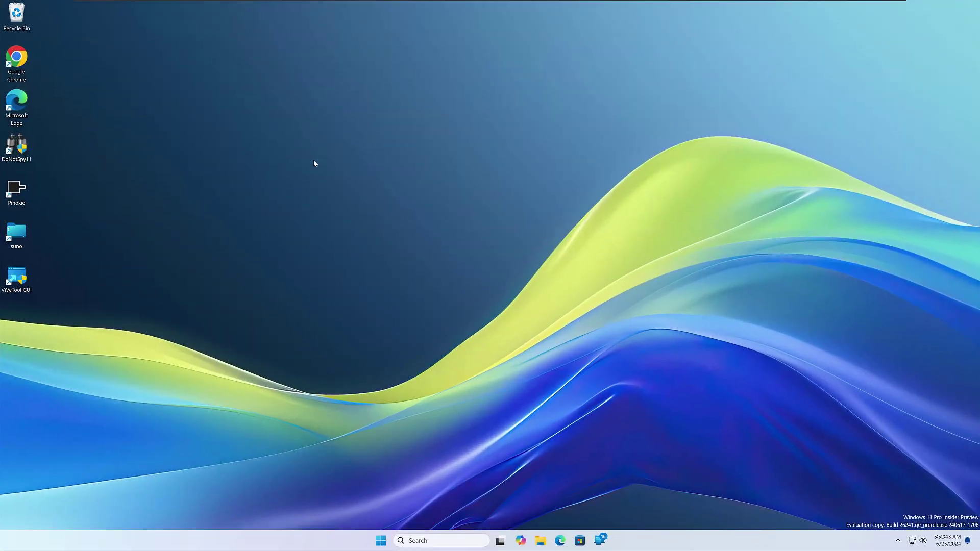
Create a new desktop folder named {ED7BA470-8E54-465E-825C-99712043E01C} to enable God Mode
{"action": "right_click", "coordinate": [314, 163]}
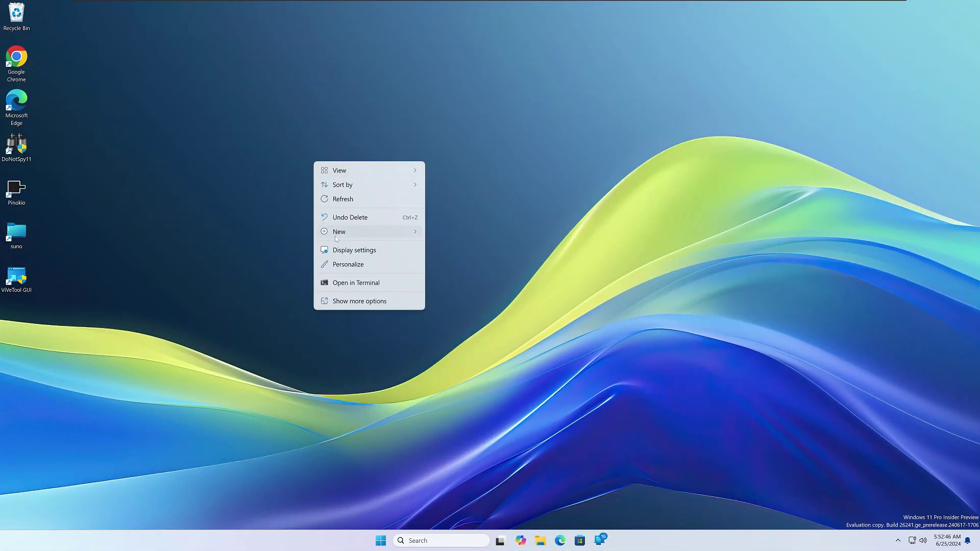
{"action": "mouse_move", "coordinate": [337, 238]}
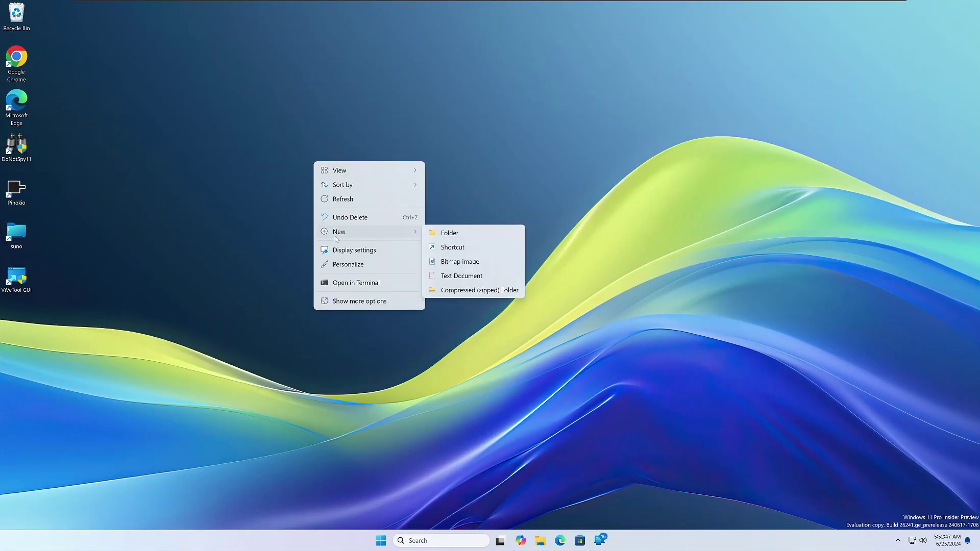
{"action": "left_click", "coordinate": [486, 234]}
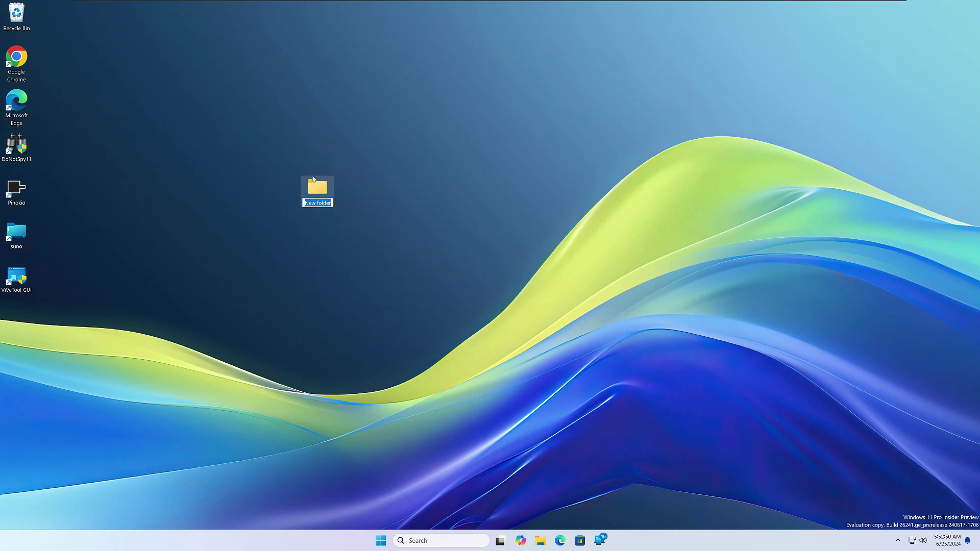
{"action": "type", "text": "{ED7BA470-8E54-465E-825C-99712043E01C}"}
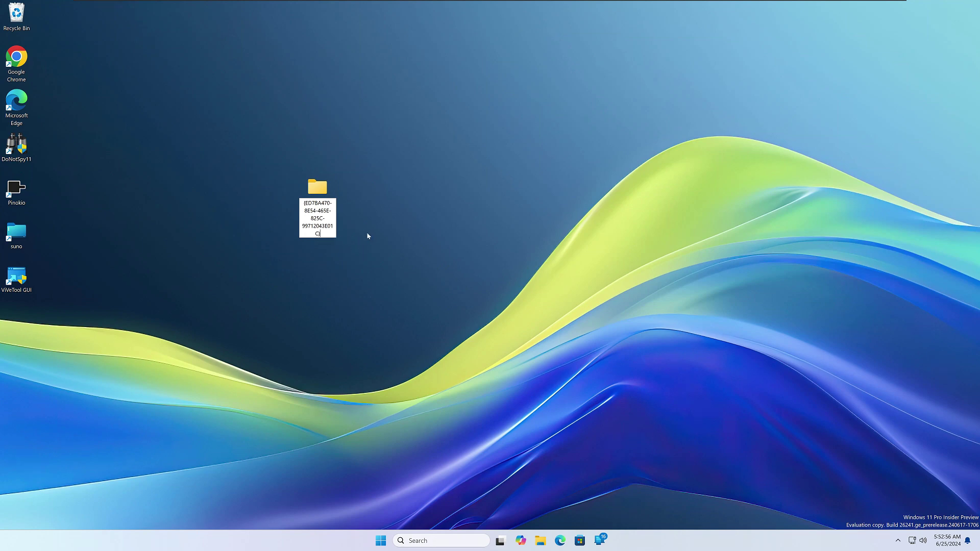
{"action": "key", "text": "Return"}
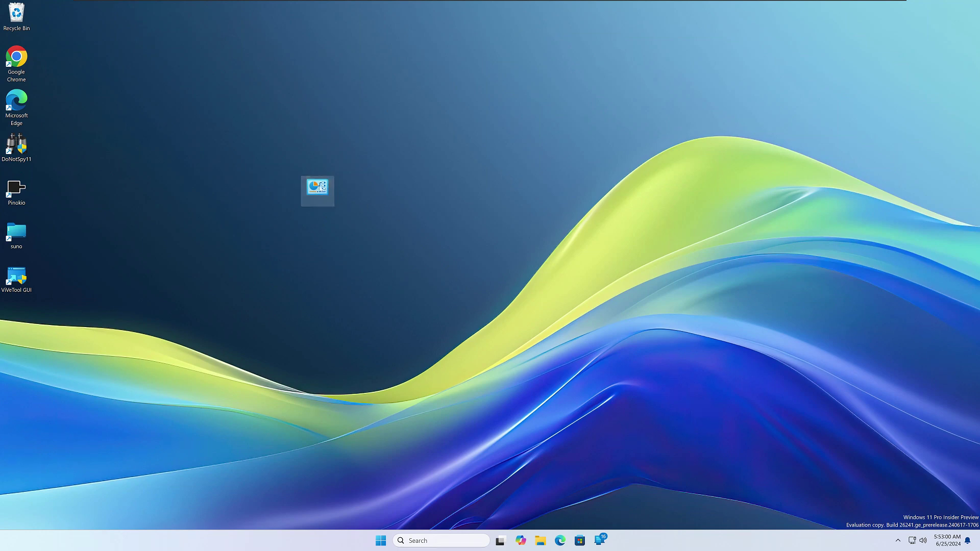
Open the God Mode folder to view its list of 200 settings items
{"action": "double_click", "coordinate": [317, 188]}
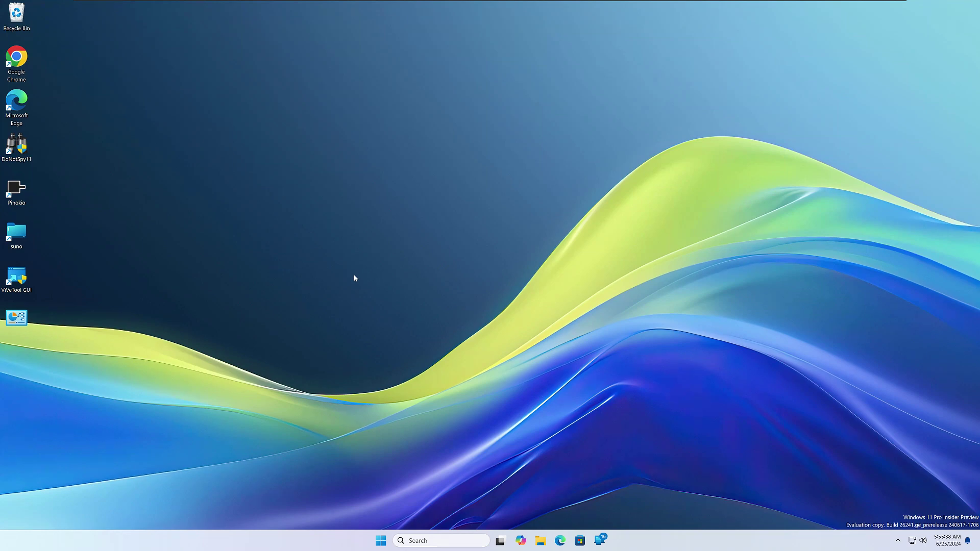
{"action": "key", "text": "super+period"}
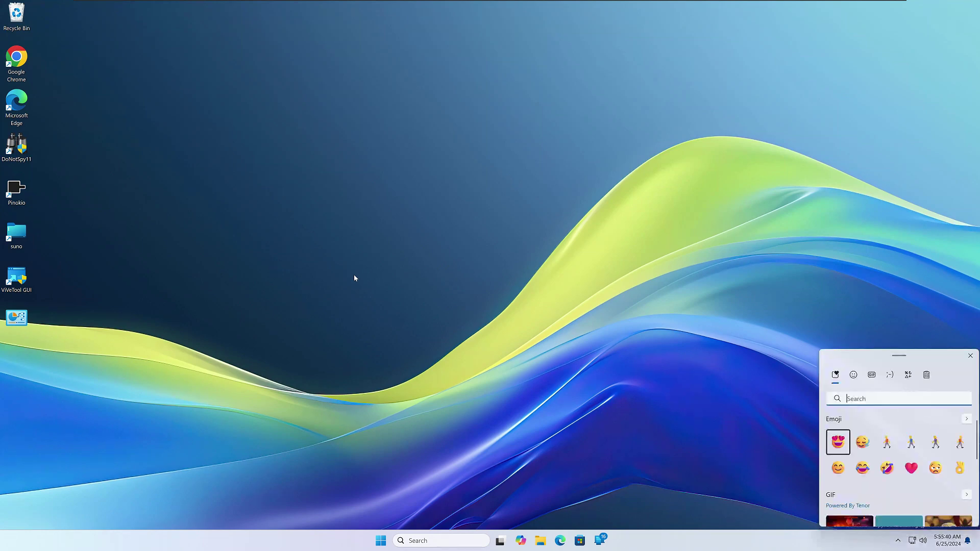
{"action": "left_click_drag", "start_coordinate": [863, 360], "coordinate": [344, 135]}
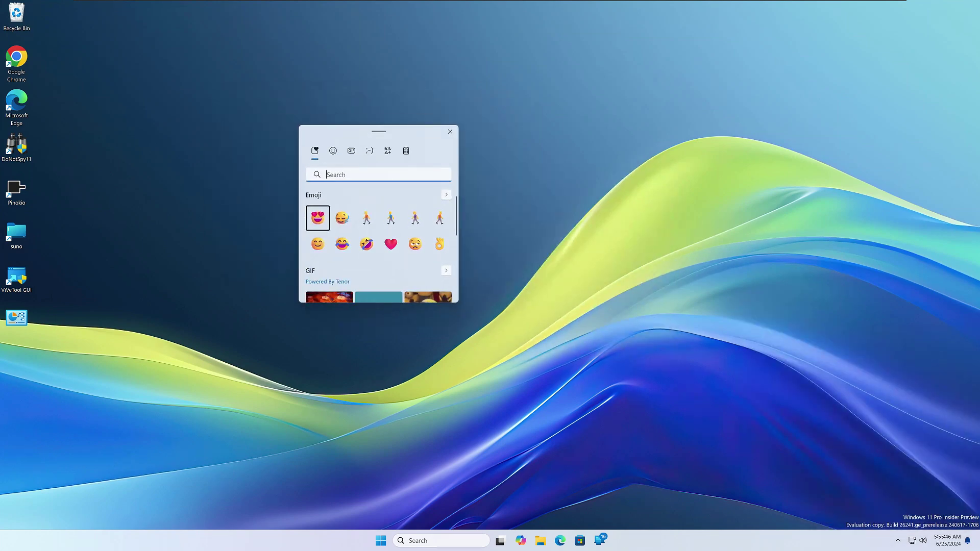
{"action": "scroll", "coordinate": [331, 260], "scroll_direction": "down", "scroll_amount": 1}
{"action": "scroll", "coordinate": [331, 259], "scroll_direction": "down", "scroll_amount": 3}
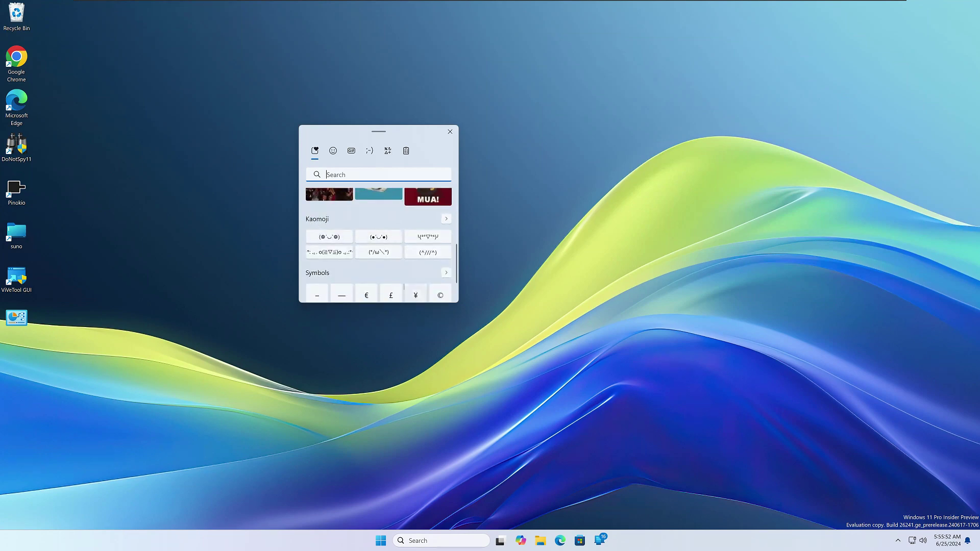
{"action": "scroll", "coordinate": [411, 272], "scroll_direction": "up", "scroll_amount": 5}
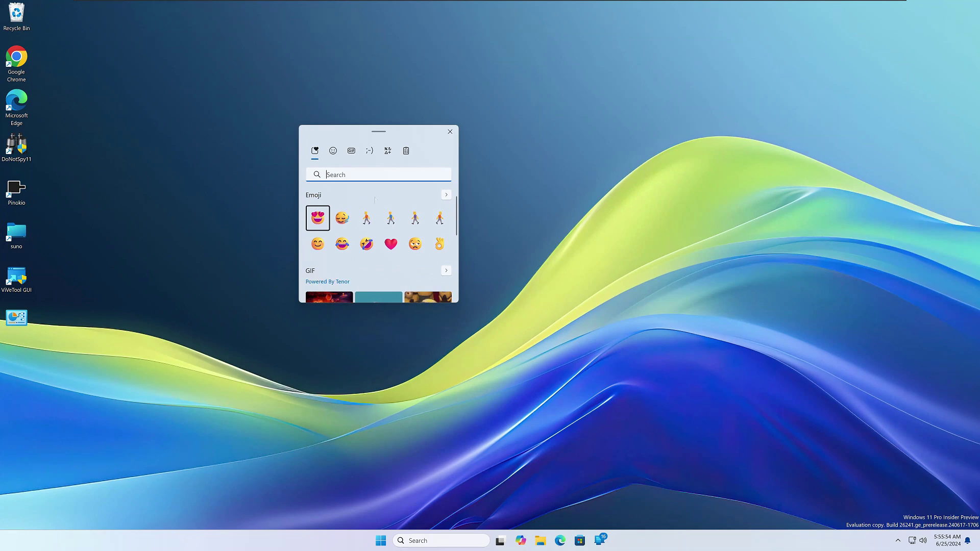
{"action": "left_click", "coordinate": [351, 151]}
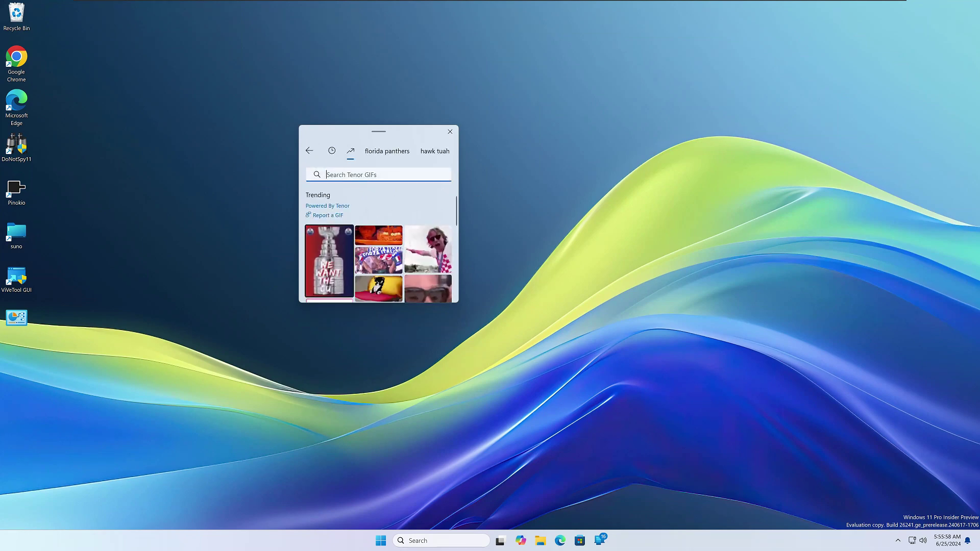
{"action": "left_click", "coordinate": [437, 152]}
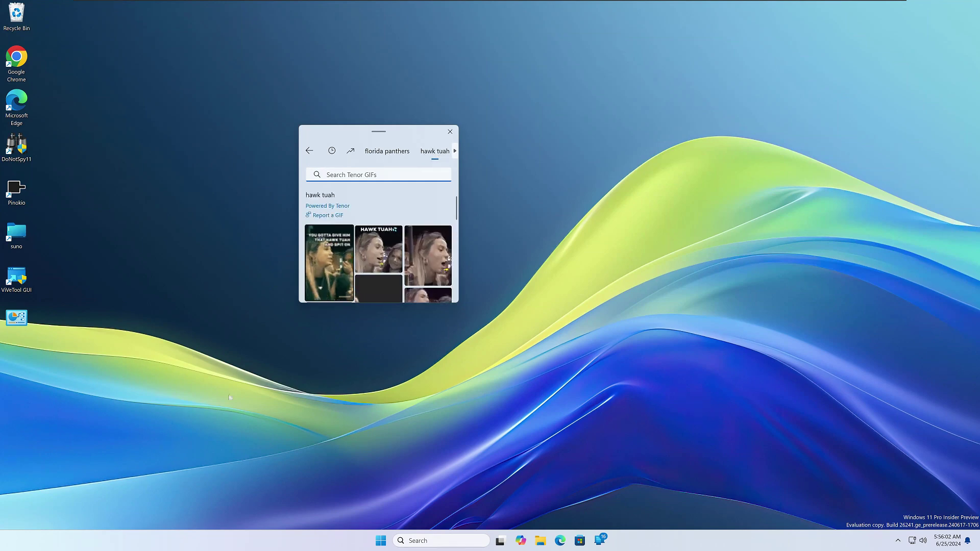
{"action": "scroll", "coordinate": [410, 271], "scroll_direction": "down", "scroll_amount": 2}
{"action": "scroll", "coordinate": [411, 274], "scroll_direction": "down", "scroll_amount": 5}
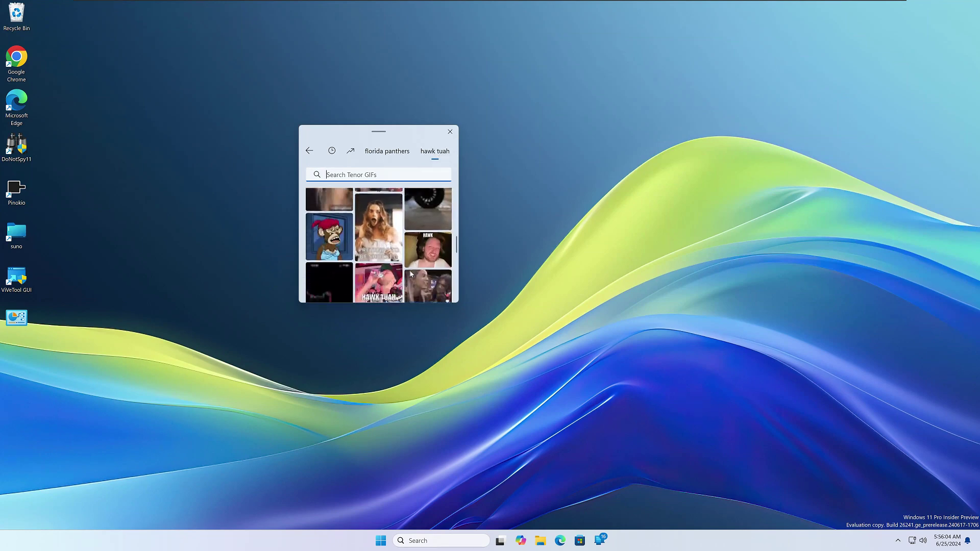
{"action": "scroll", "coordinate": [411, 281], "scroll_direction": "up", "scroll_amount": 5}
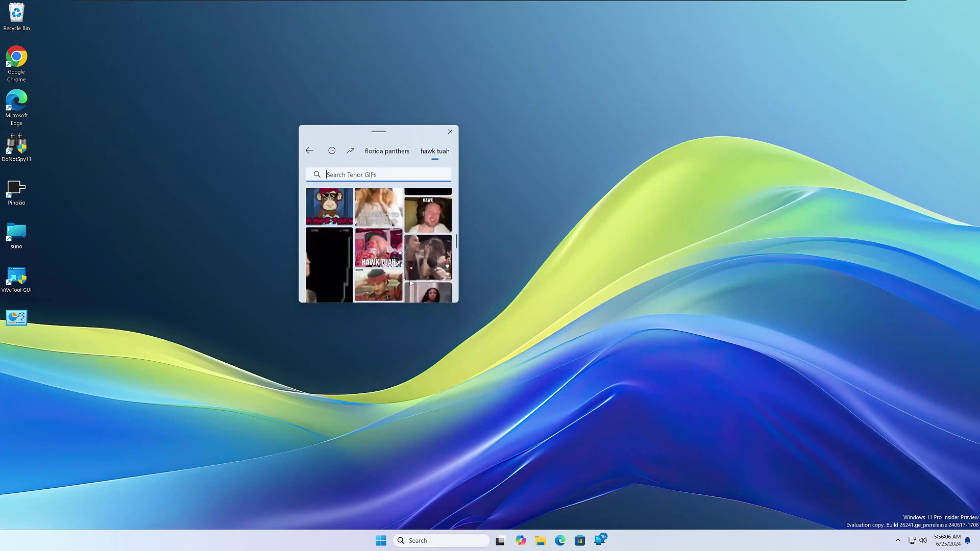
{"action": "scroll", "coordinate": [415, 287], "scroll_direction": "up", "scroll_amount": 3}
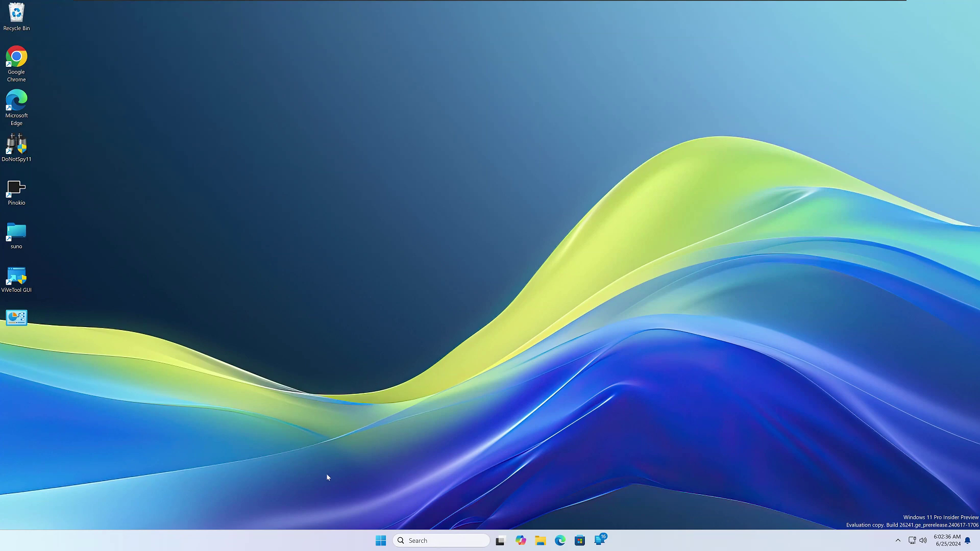
Launch Settings by searching 'sys' in the Start menu
{"action": "left_click", "coordinate": [377, 543]}
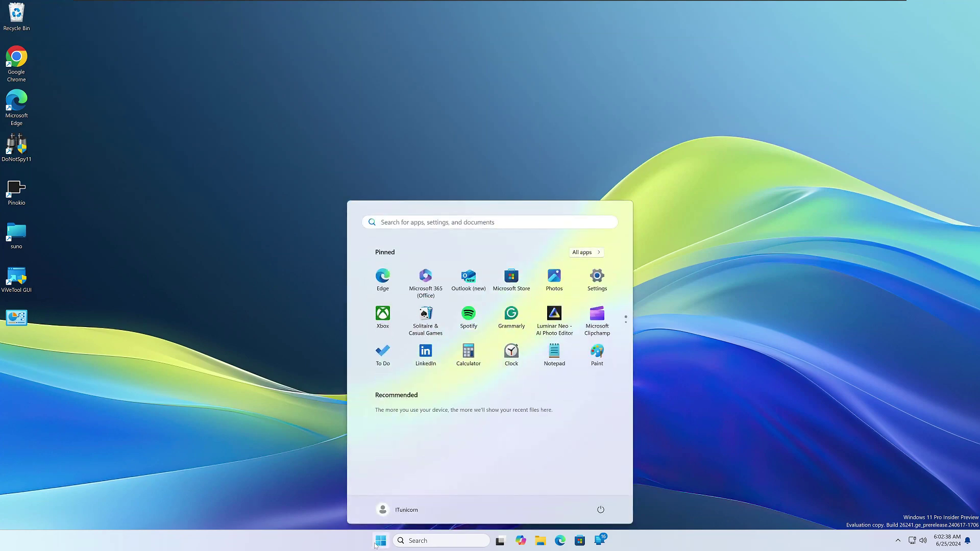
{"action": "type", "text": "sys"}
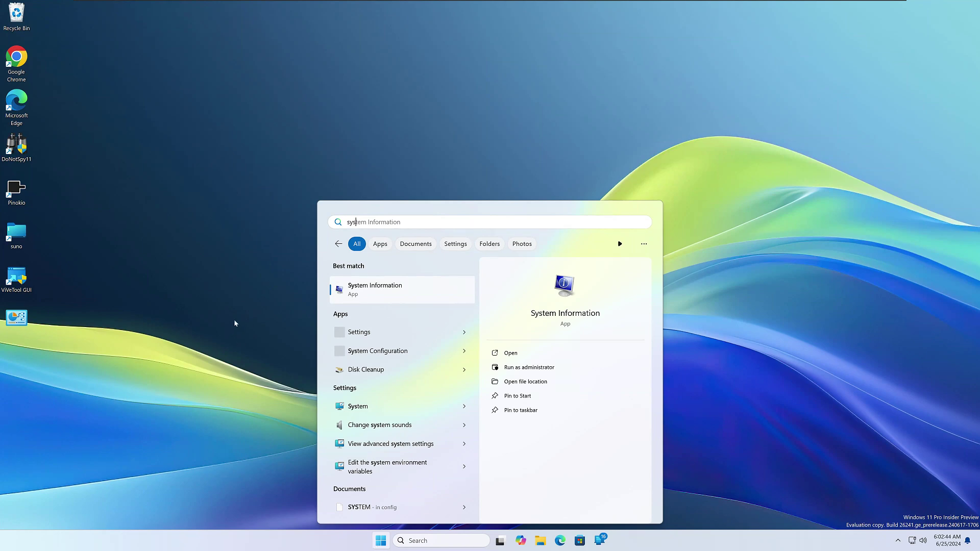
{"action": "left_click", "coordinate": [359, 335]}
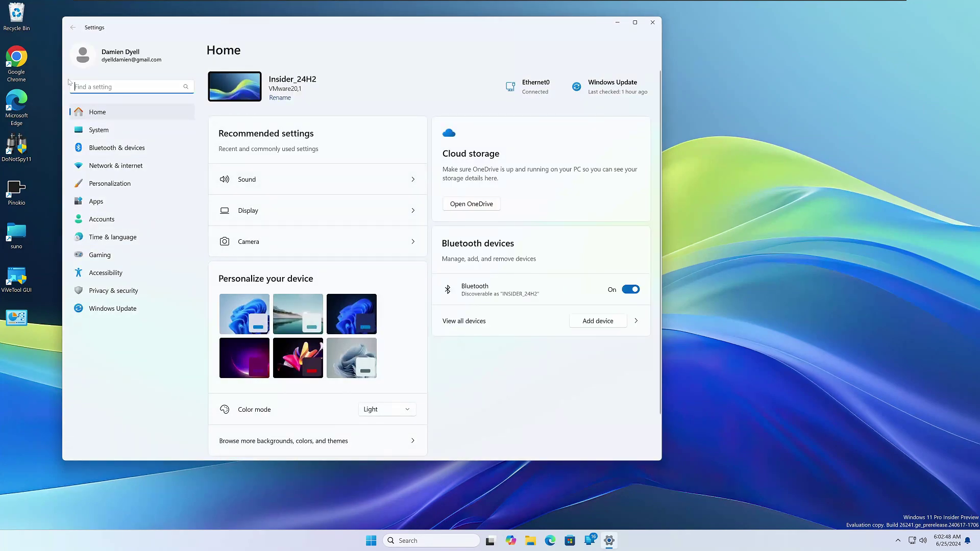
Go to the System > Sound page in Settings
{"action": "left_click_drag", "start_coordinate": [306, 28], "coordinate": [354, 45]}
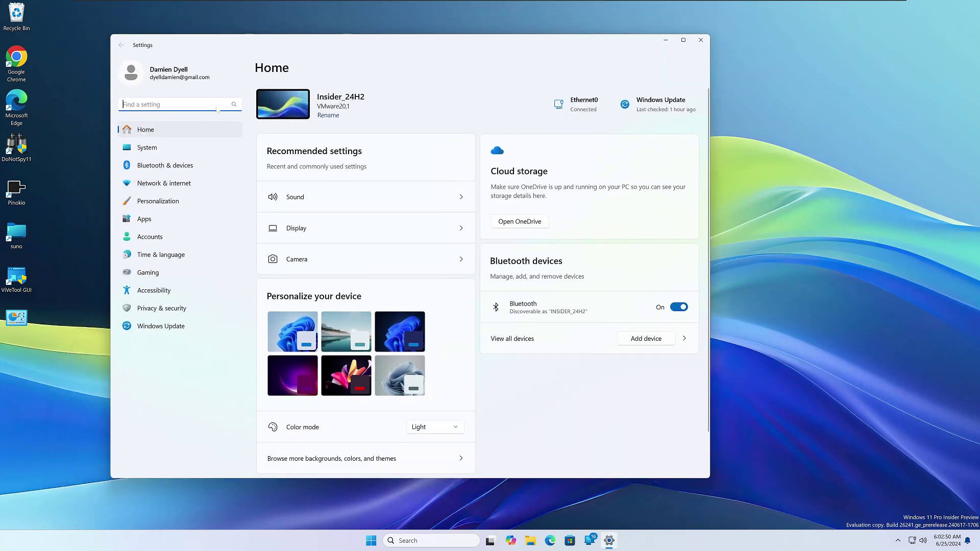
{"action": "left_click", "coordinate": [148, 147]}
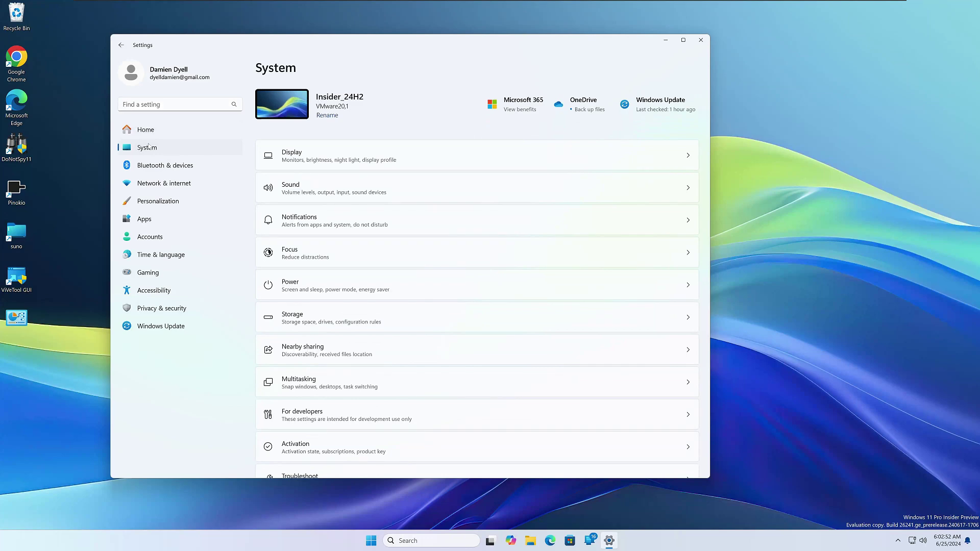
{"action": "left_click", "coordinate": [347, 189]}
{"action": "scroll", "coordinate": [352, 403], "scroll_direction": "down", "scroll_amount": 4}
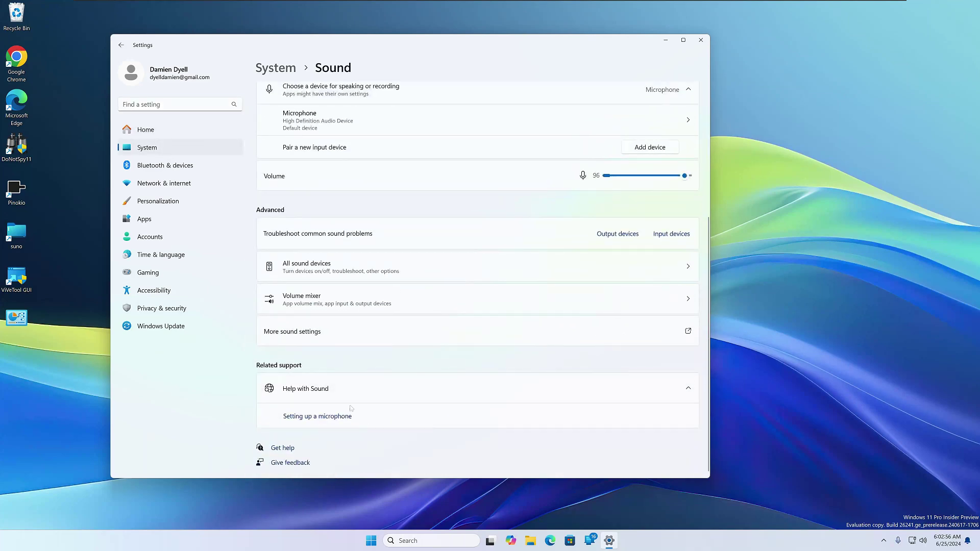
Open the classic Sound dialog via More sound settings, centre it, and show its Sounds tab
{"action": "left_click", "coordinate": [328, 336]}
{"action": "left_click_drag", "start_coordinate": [137, 29], "coordinate": [466, 149]}
{"action": "left_click", "coordinate": [412, 160]}
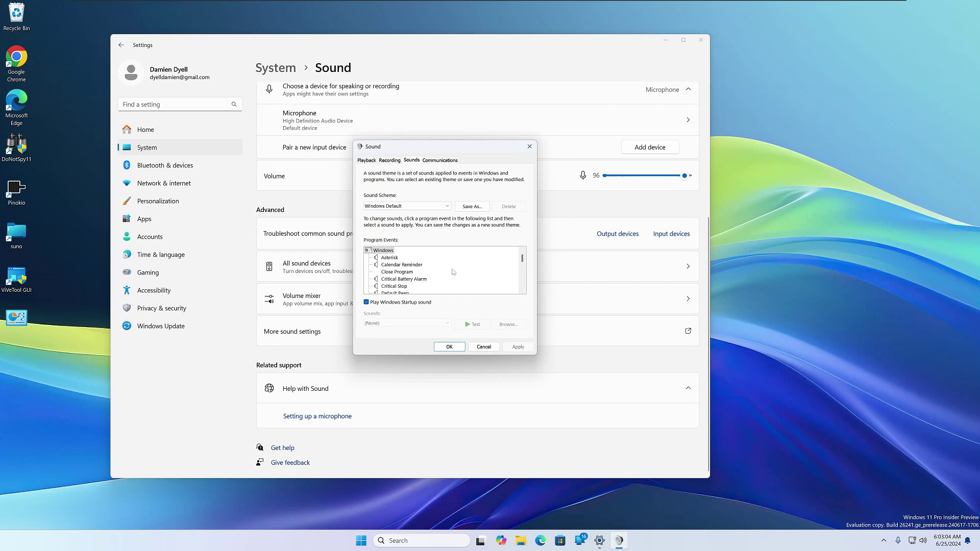
{"action": "left_click", "coordinate": [419, 208]}
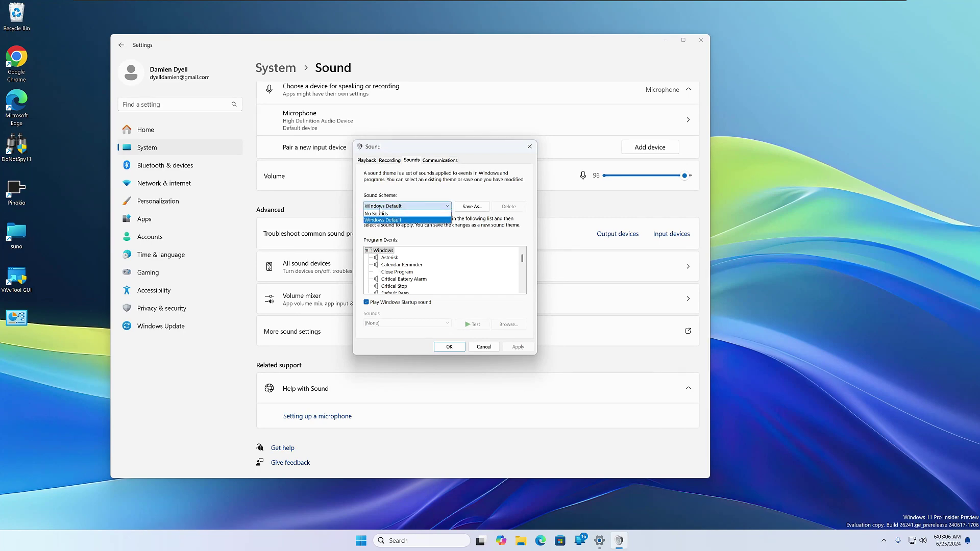
{"action": "left_click", "coordinate": [403, 207]}
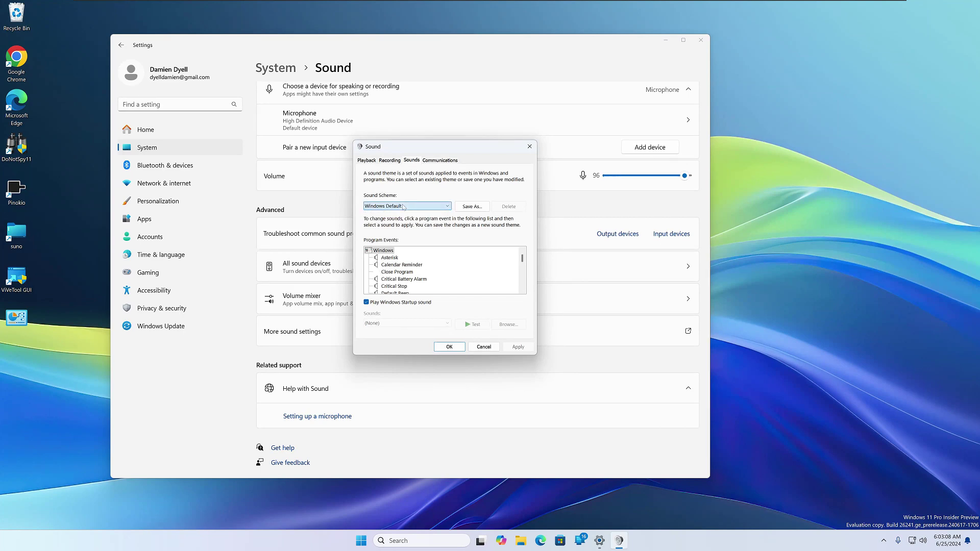
{"action": "scroll", "coordinate": [399, 277], "scroll_direction": "down", "scroll_amount": 3}
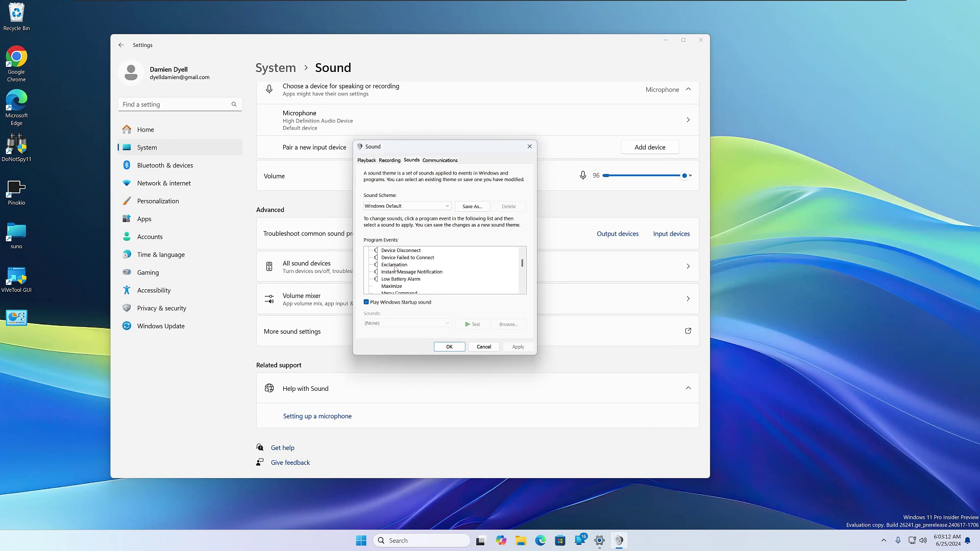
{"action": "left_click", "coordinate": [396, 266]}
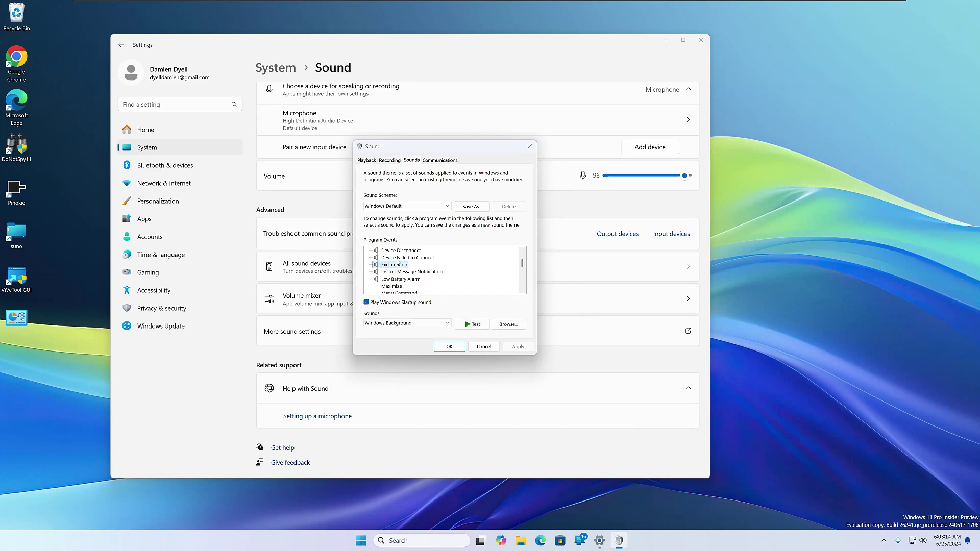
{"action": "scroll", "coordinate": [402, 271], "scroll_direction": "down", "scroll_amount": 3}
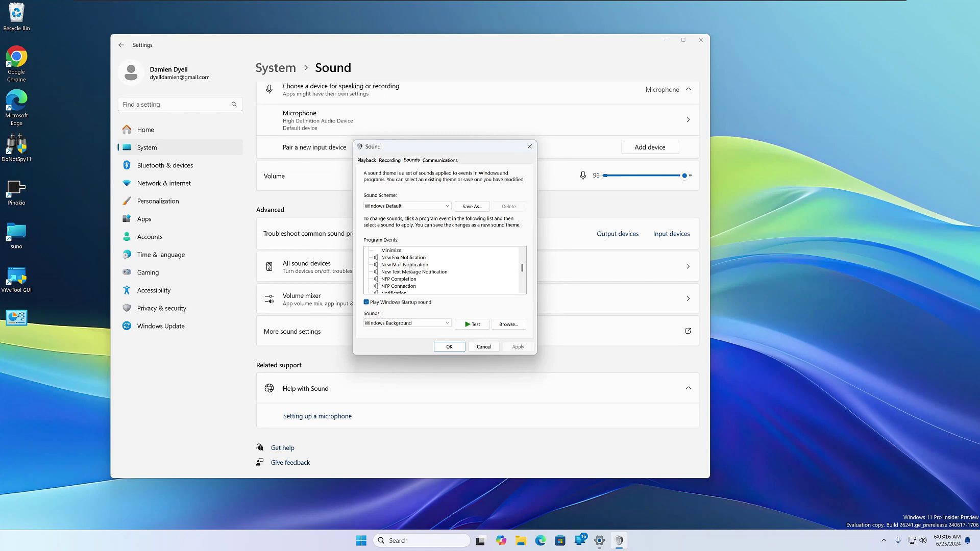
{"action": "left_click", "coordinate": [407, 266]}
{"action": "left_click", "coordinate": [473, 326]}
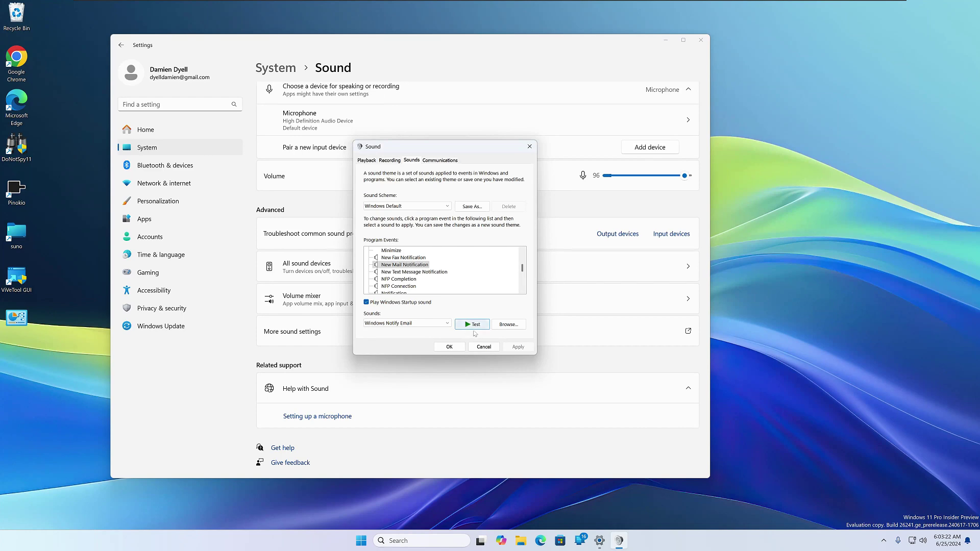
{"action": "left_click", "coordinate": [476, 327]}
{"action": "left_click", "coordinate": [429, 323]}
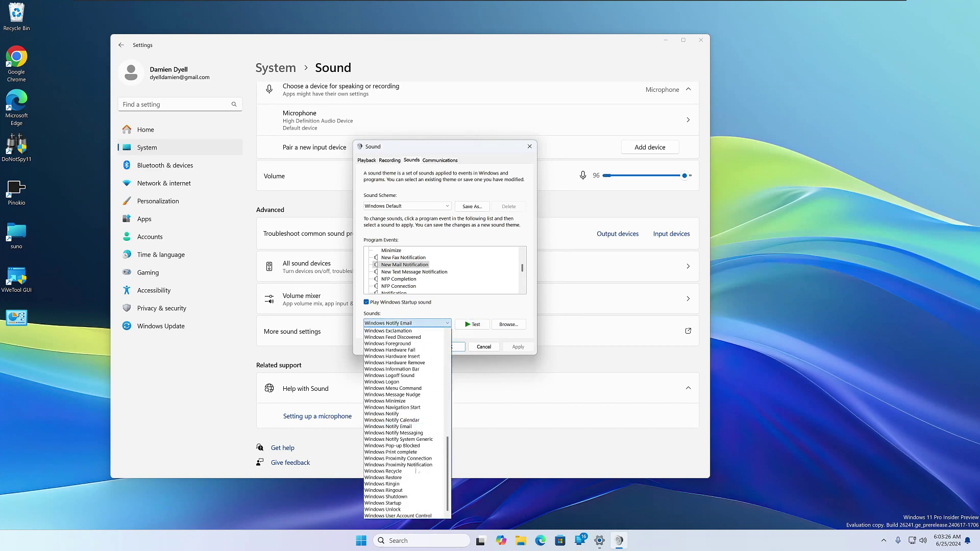
{"action": "left_click", "coordinate": [469, 327]}
{"action": "left_click", "coordinate": [509, 325]}
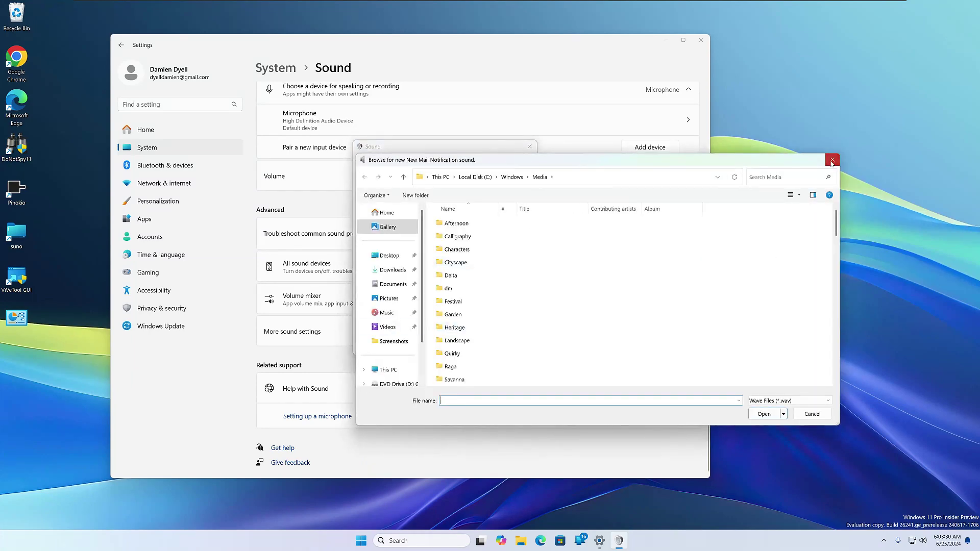
{"action": "left_click", "coordinate": [833, 160]}
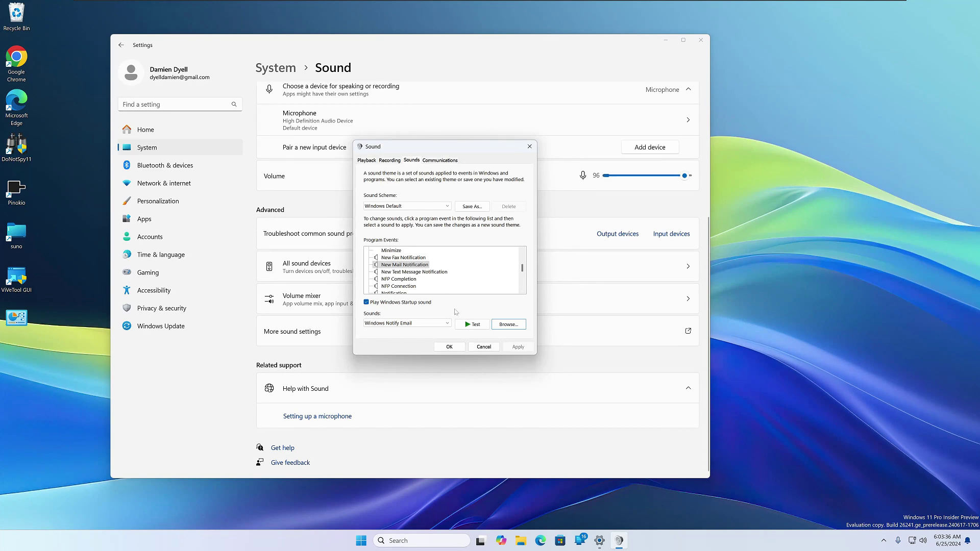
{"action": "left_click", "coordinate": [476, 326]}
{"action": "left_click", "coordinate": [475, 327]}
{"action": "scroll", "coordinate": [409, 270], "scroll_direction": "down", "scroll_amount": 10}
{"action": "scroll", "coordinate": [408, 266], "scroll_direction": "down", "scroll_amount": 2}
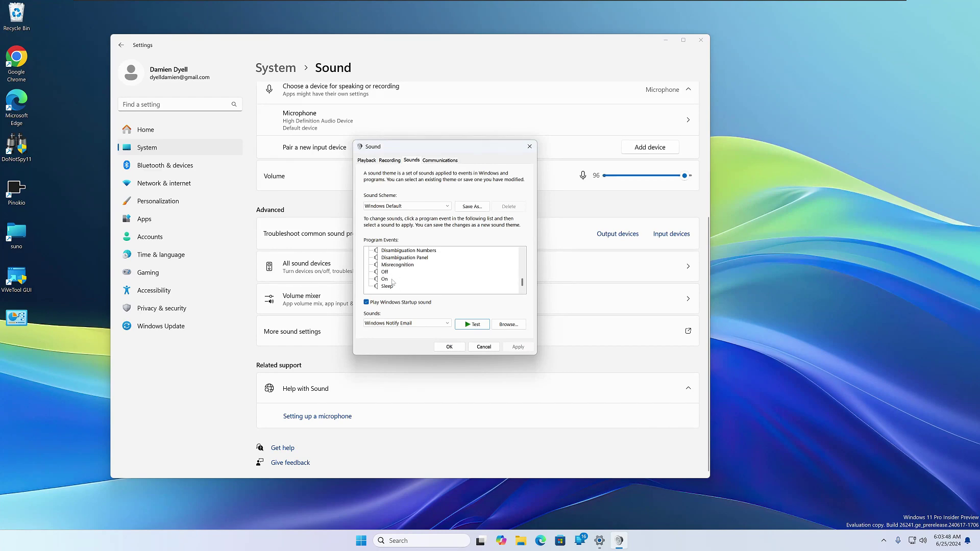
{"action": "scroll", "coordinate": [395, 282], "scroll_direction": "up", "scroll_amount": 15}
{"action": "scroll", "coordinate": [405, 287], "scroll_direction": "down", "scroll_amount": 3}
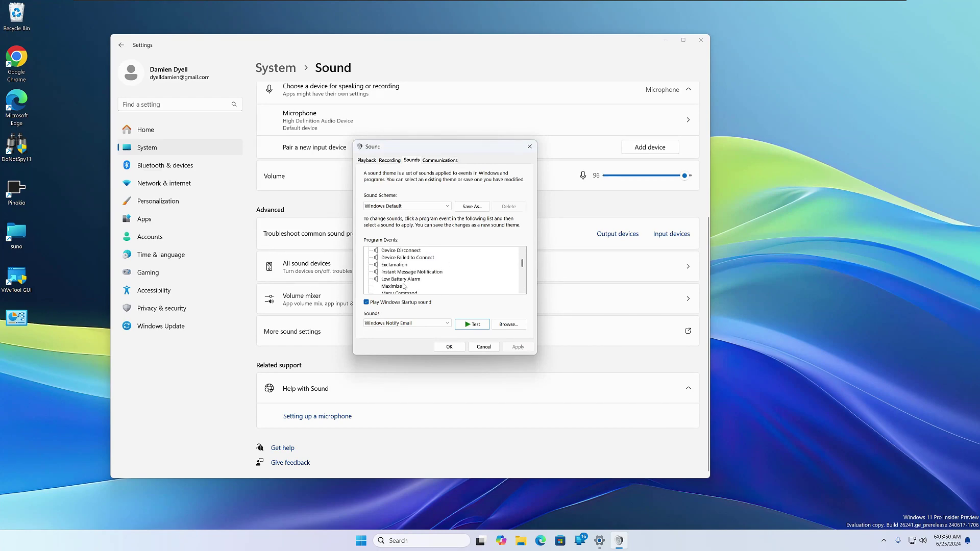
{"action": "left_click", "coordinate": [390, 286]}
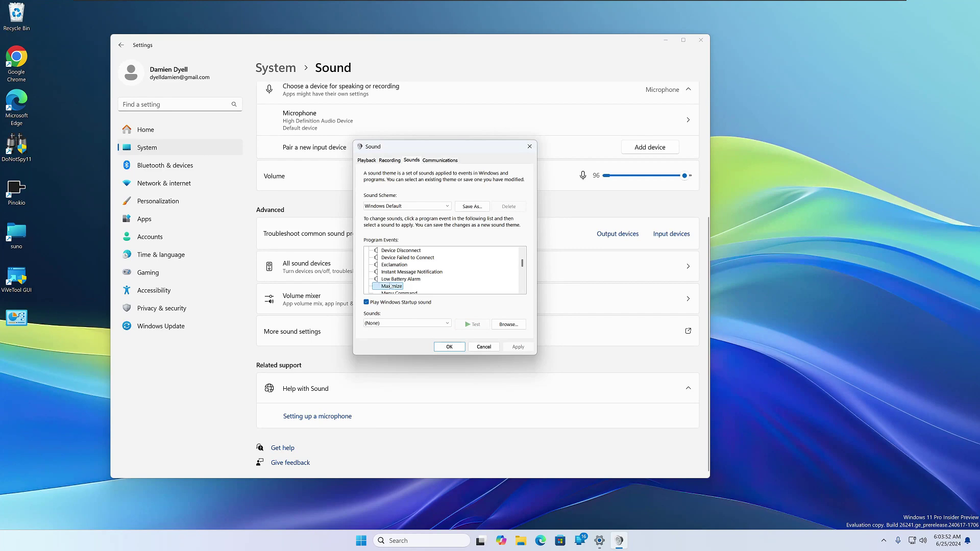
{"action": "left_click", "coordinate": [422, 326]}
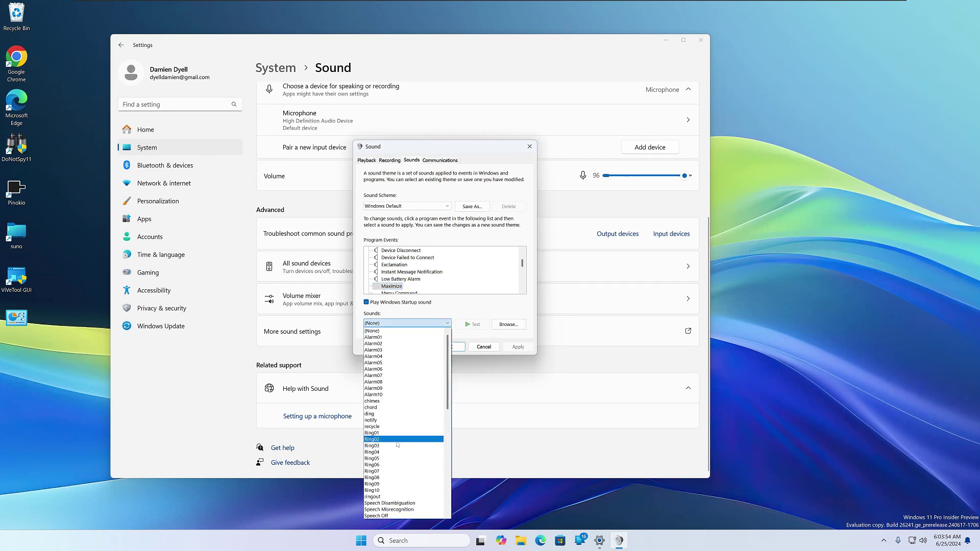
{"action": "left_click", "coordinate": [512, 304]}
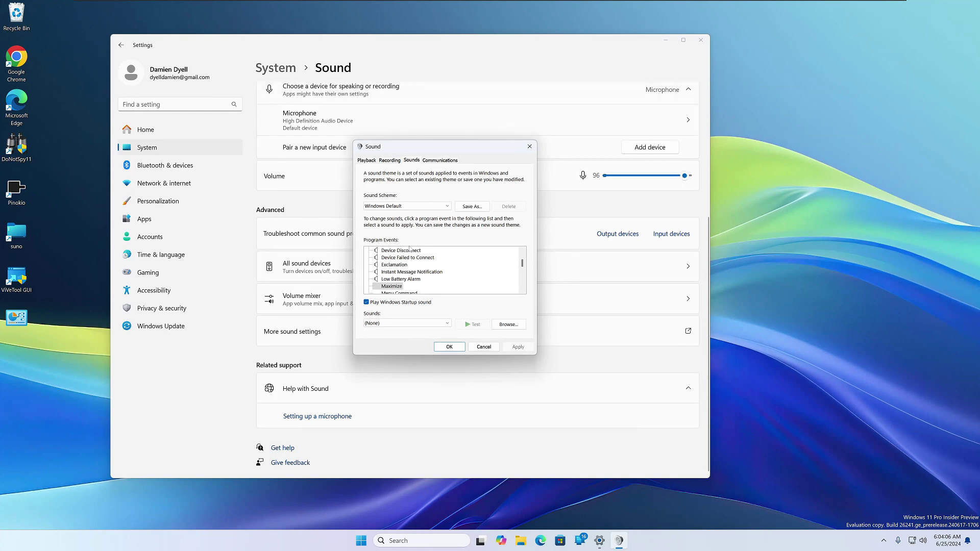
{"action": "left_click", "coordinate": [471, 208]}
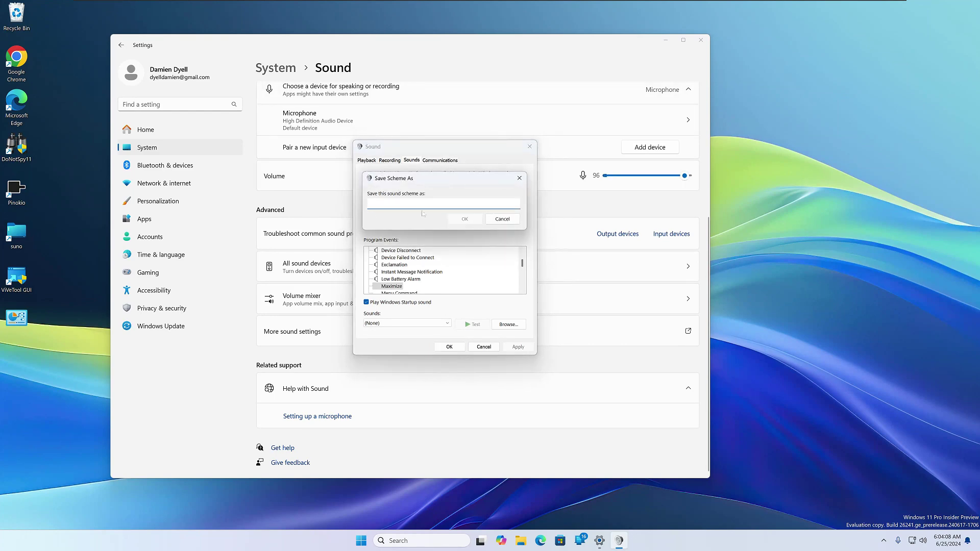
{"action": "left_click", "coordinate": [517, 219]}
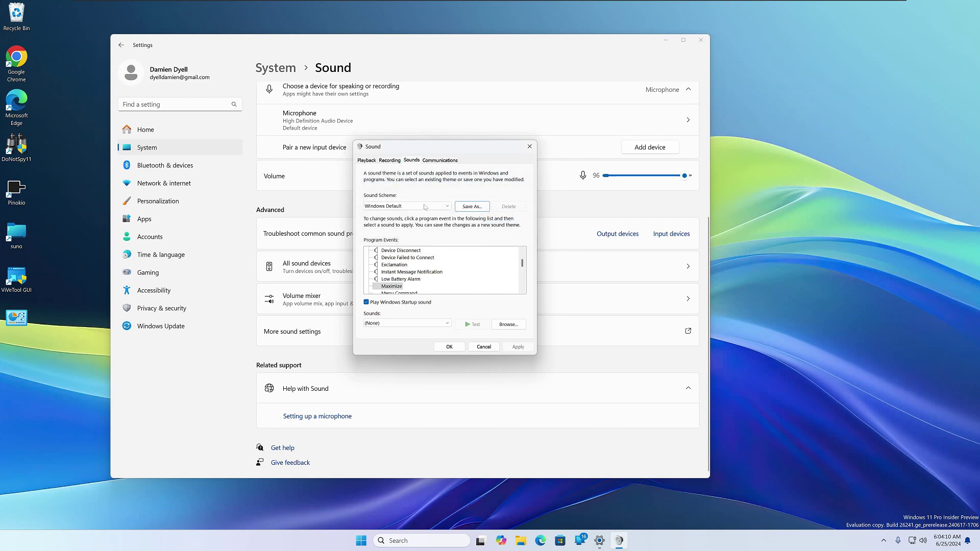
{"action": "left_click", "coordinate": [365, 207]}
{"action": "left_click", "coordinate": [387, 204]}
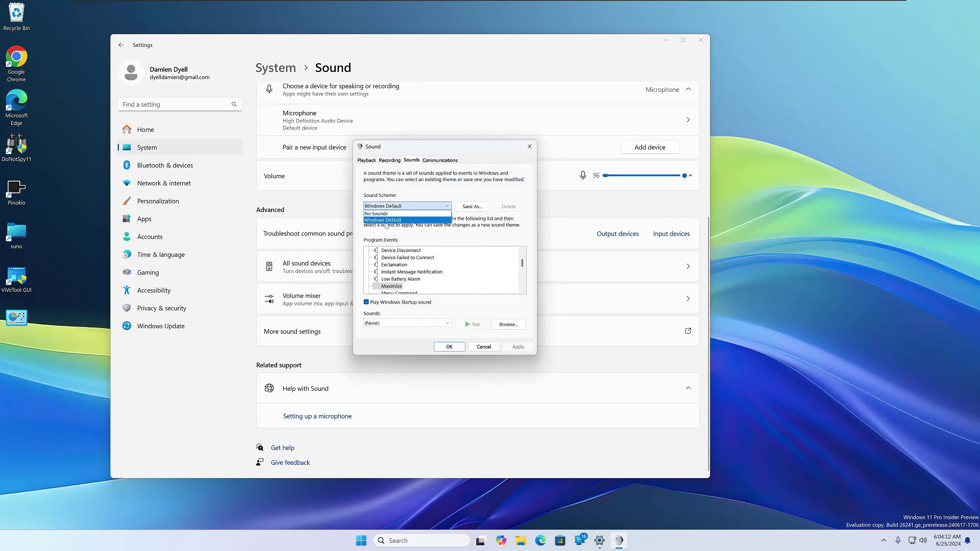
{"action": "left_click", "coordinate": [411, 208]}
{"action": "left_click", "coordinate": [448, 191]}
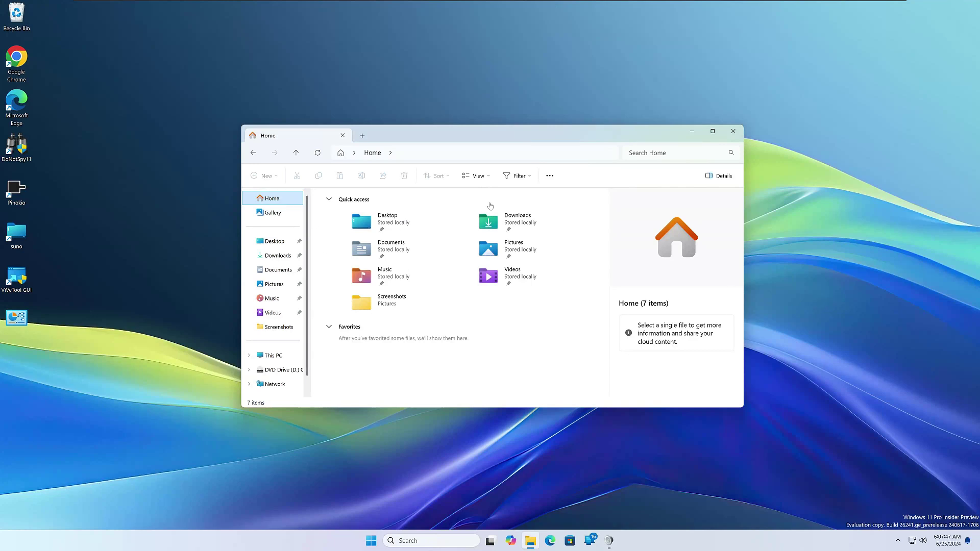
From c:\users\ in the address bar, go to the Microsoft.Windows.ContentDeliveryManager_cw5n1h2txyewy folder
{"action": "left_click", "coordinate": [454, 154]}
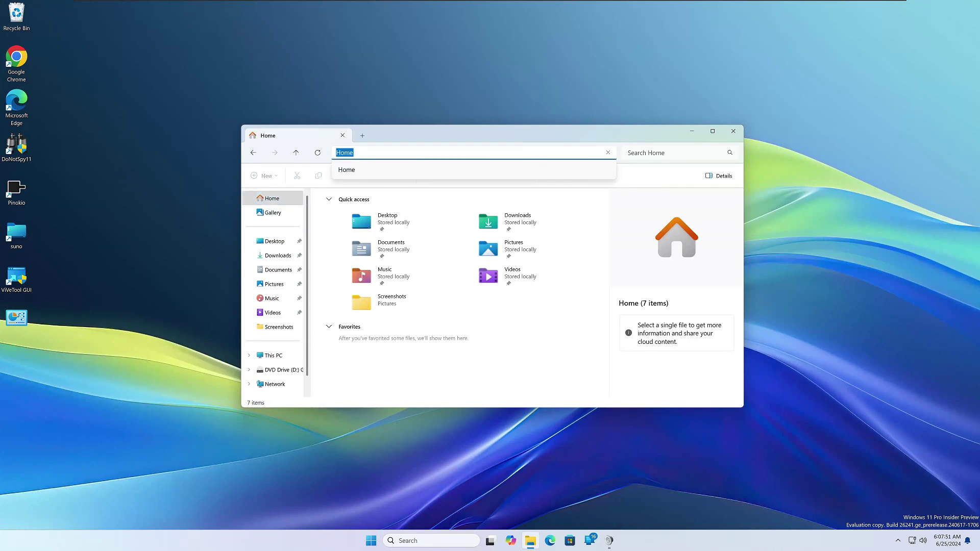
{"action": "type", "text": "c:\\us"}
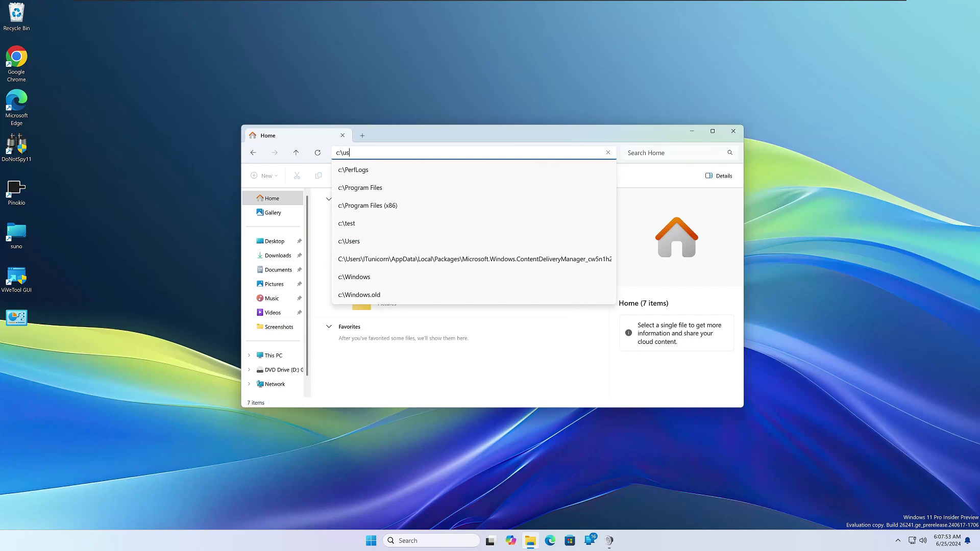
{"action": "type", "text": "ers\\"}
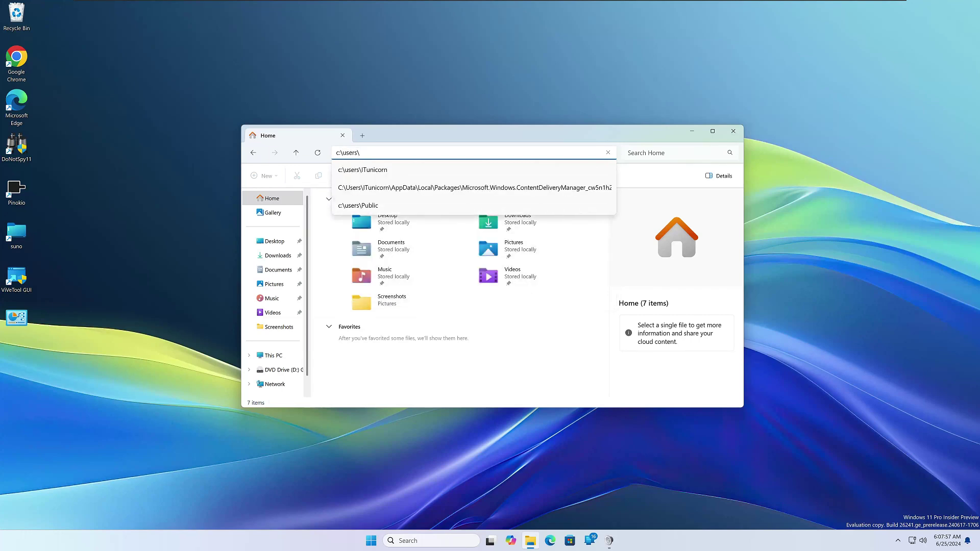
{"action": "key", "text": "Down"}
{"action": "key", "text": "Down"}
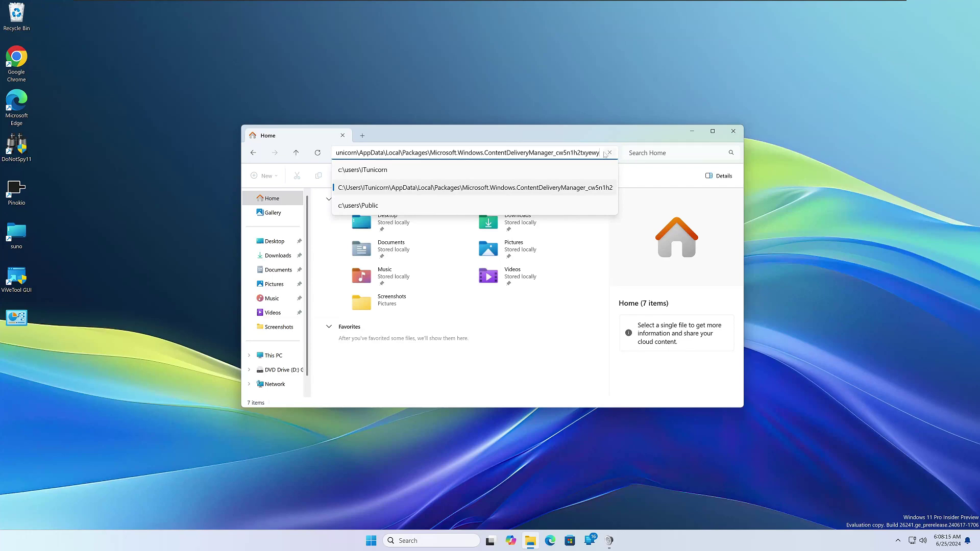
{"action": "key", "text": "Left"}
{"action": "key", "text": "Left"}
{"action": "key", "text": "Left"}
{"action": "key", "text": "Return"}
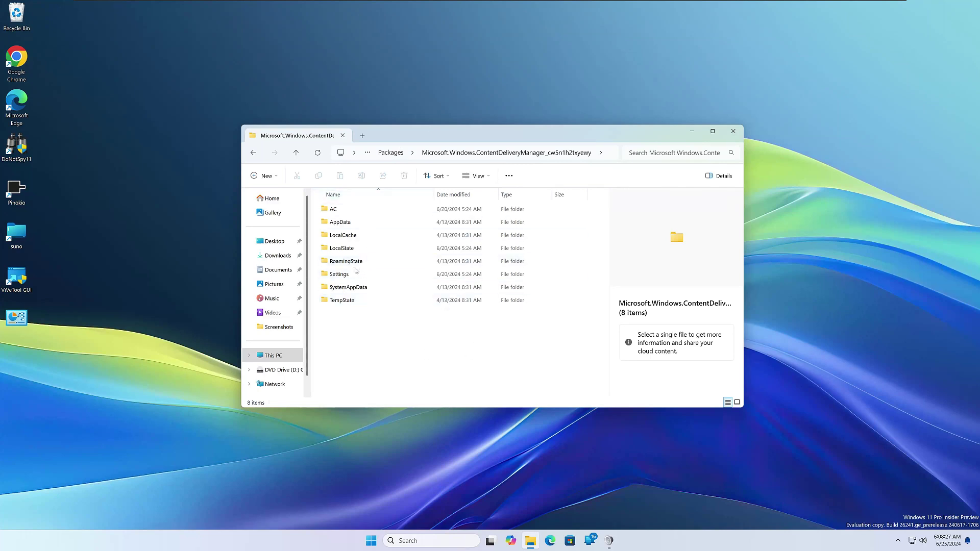
Open LocalState > Assets and select the first hash-named file
{"action": "double_click", "coordinate": [351, 249]}
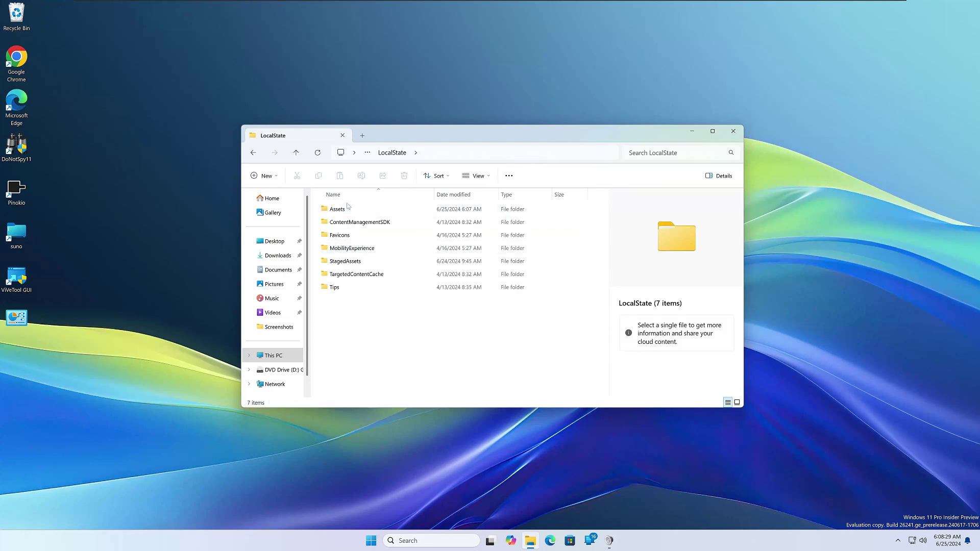
{"action": "double_click", "coordinate": [348, 208]}
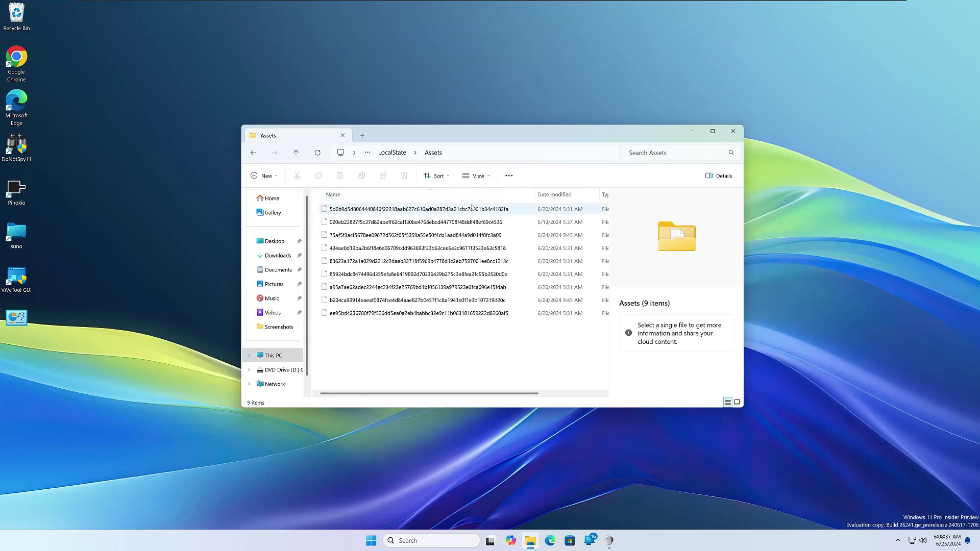
{"action": "left_click", "coordinate": [420, 212]}
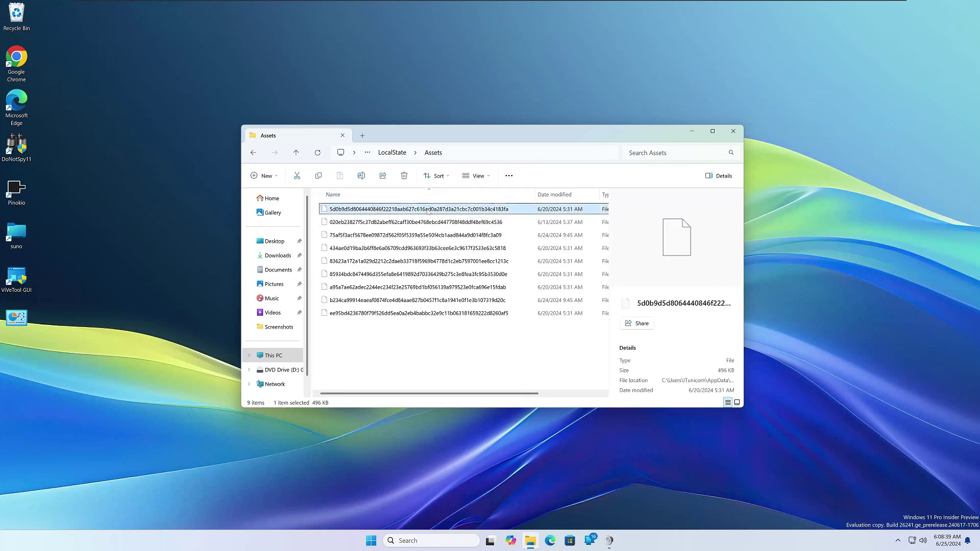
{"action": "right_click", "coordinate": [473, 212]}
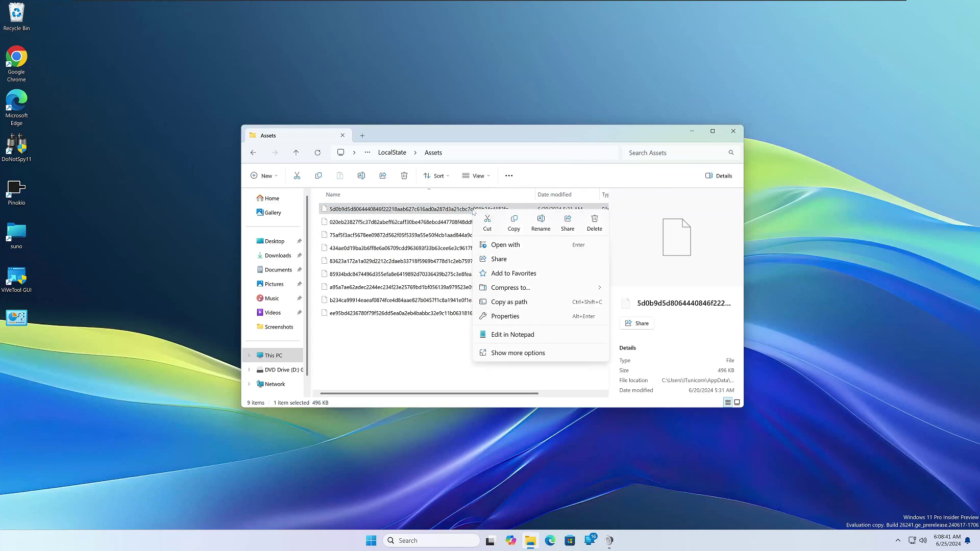
{"action": "key", "text": "Escape"}
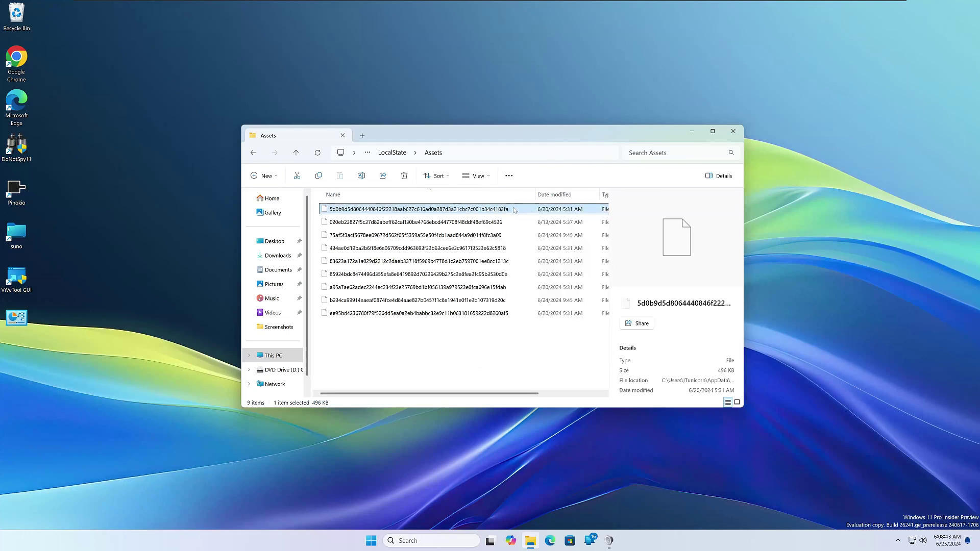
Rename the first file by appending .jpg to its name
{"action": "key", "text": "F2"}
{"action": "key", "text": "End"}
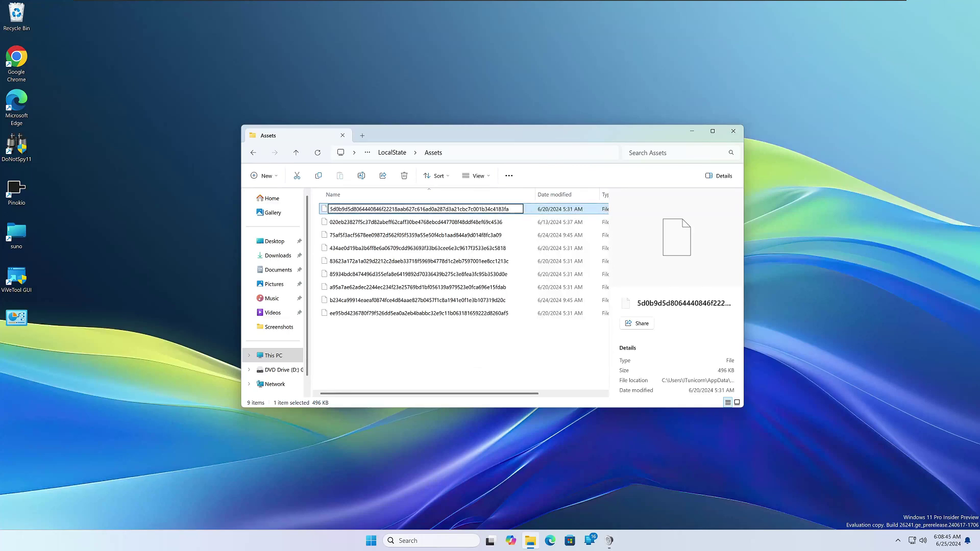
{"action": "type", "text": ".jpg"}
{"action": "key", "text": "Return"}
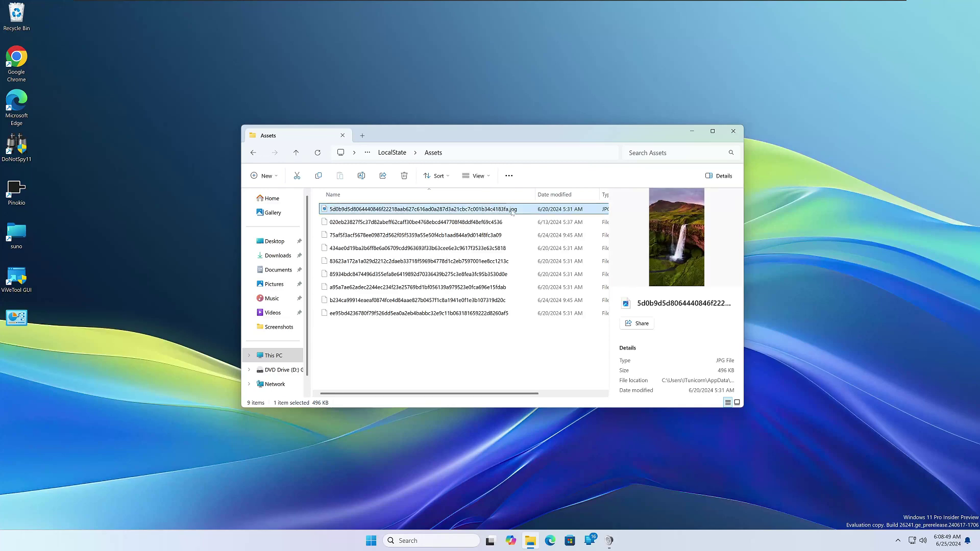
View the renamed waterfall .jpg in Photos, maximize and restore it, then close Photos
{"action": "double_click", "coordinate": [512, 209]}
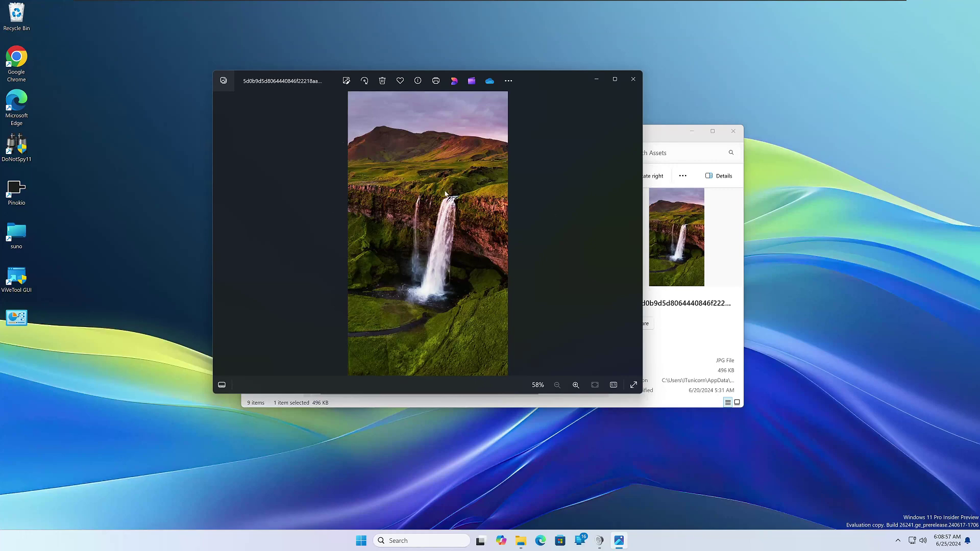
{"action": "double_click", "coordinate": [551, 77]}
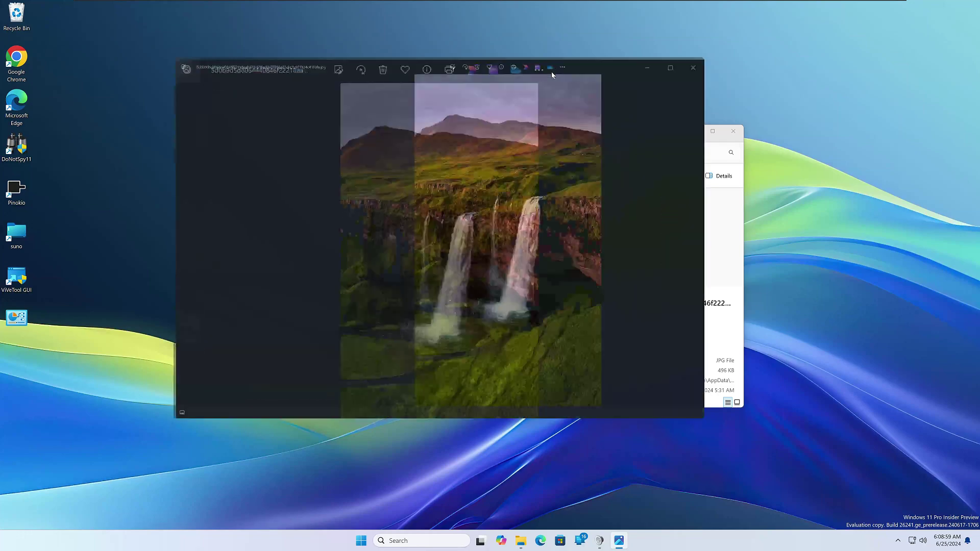
{"action": "left_click", "coordinate": [960, 11]}
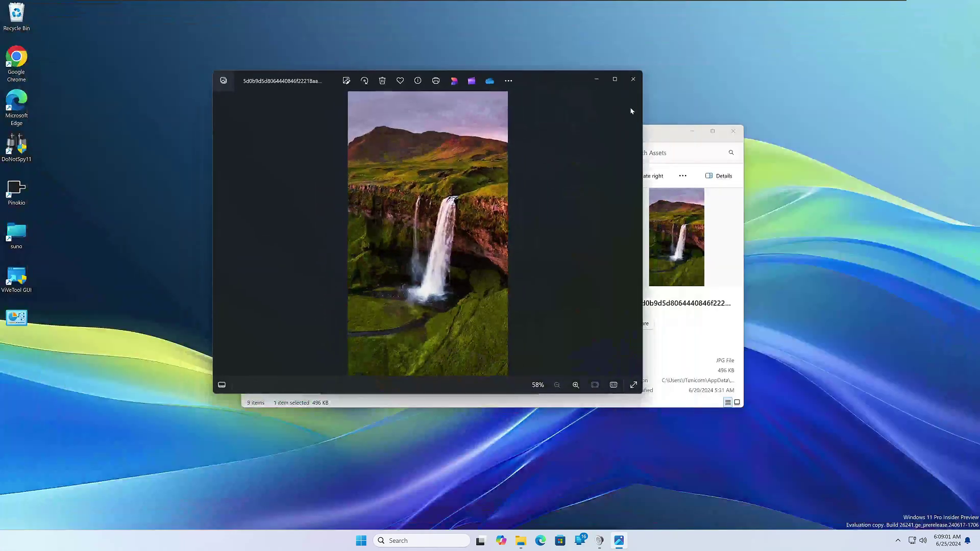
{"action": "left_click", "coordinate": [633, 79]}
{"action": "left_click", "coordinate": [460, 349]}
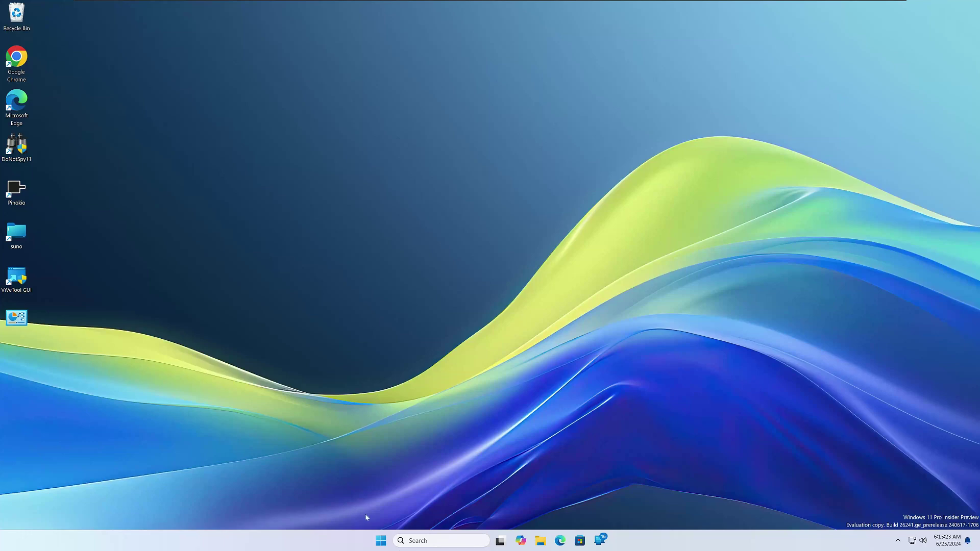
Launch Notepad from Start search and delete its existing text
{"action": "left_click", "coordinate": [380, 541]}
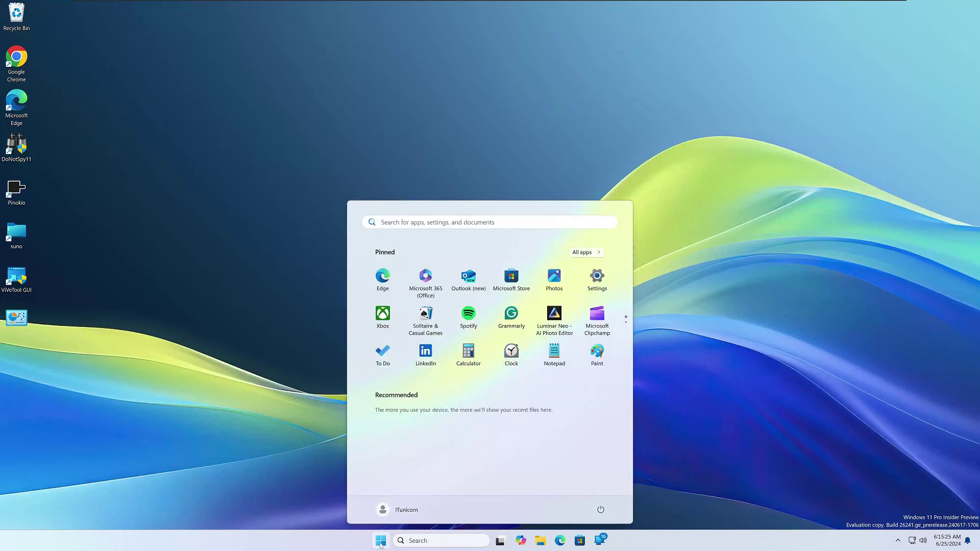
{"action": "type", "text": "notepad"}
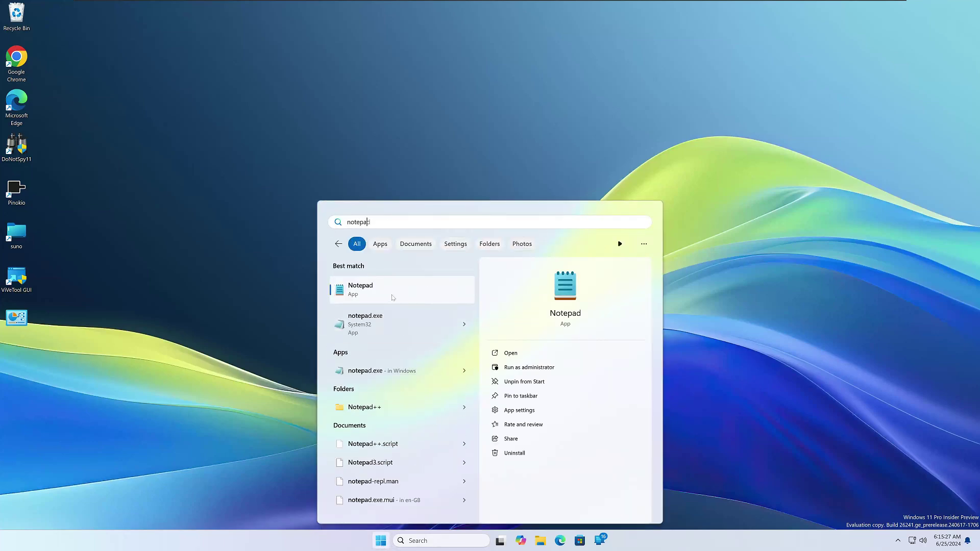
{"action": "left_click", "coordinate": [392, 298]}
{"action": "key", "text": "shift+Up"}
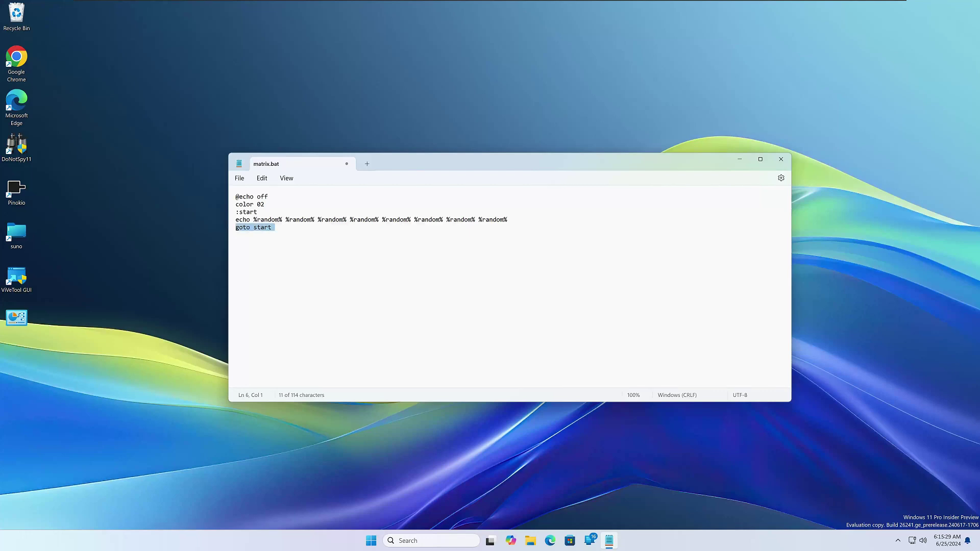
{"action": "key", "text": "shift+Down"}
{"action": "key", "text": "ctrl+a"}
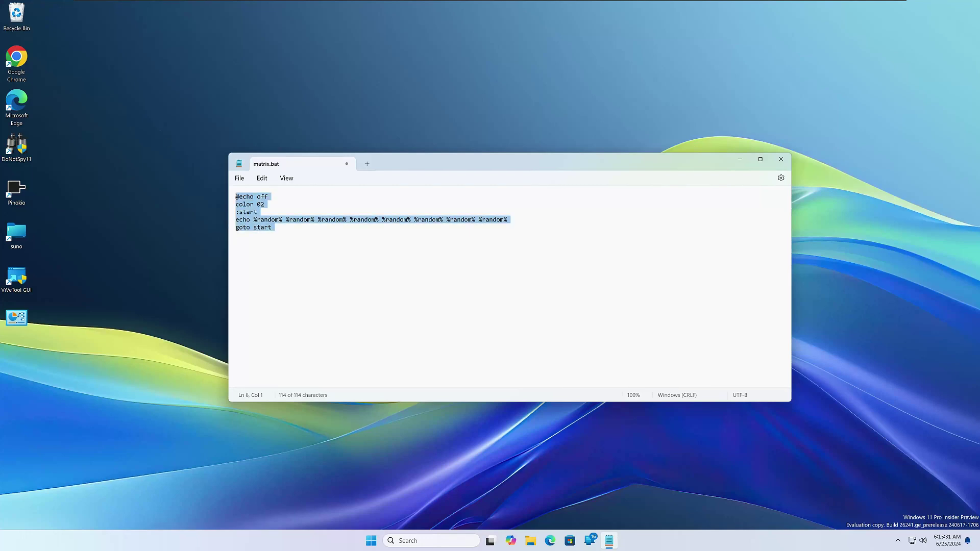
{"action": "key", "text": "Delete"}
{"action": "type", "text": "@"}
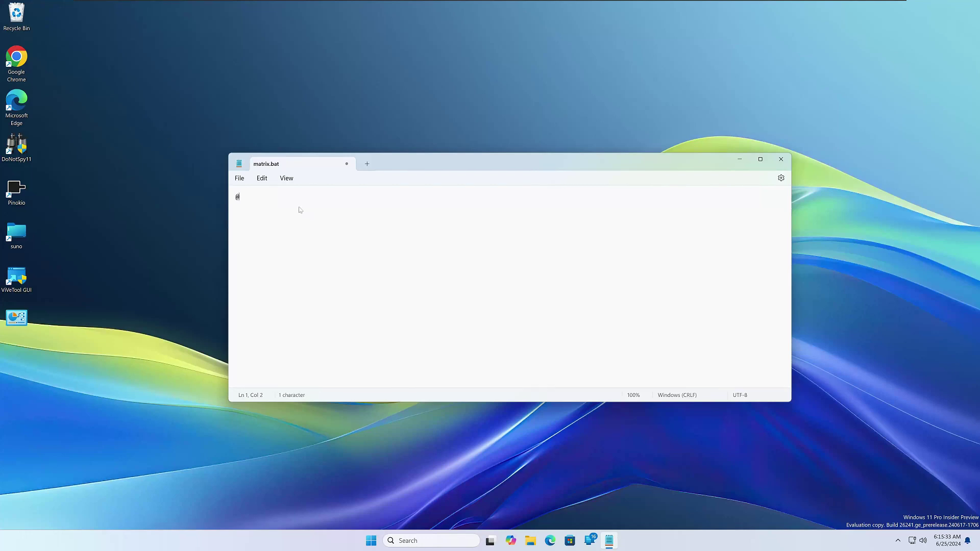
{"action": "type", "text": "echo off"}
{"action": "key", "text": "Return"}
{"action": "type", "text": "color 02 "}
{"action": "type", "text": ":start "}
{"action": "type", "text": "echo "}
{"action": "type", "text": "%random"}
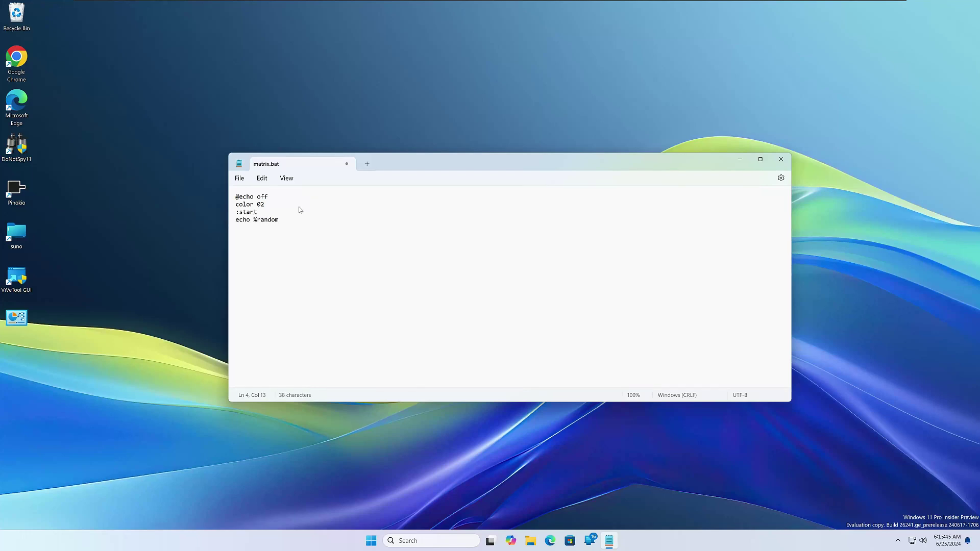
{"action": "type", "text": "%"}
{"action": "key", "text": "shift+Left"}
{"action": "key", "text": "shift+Left"}
{"action": "key", "text": "shift+Left"}
{"action": "key", "text": "shift+Left"}
{"action": "key", "text": "shift+Left"}
{"action": "key", "text": "shift+Left"}
{"action": "key", "text": "shift+Left"}
{"action": "key", "text": "shift+Left"}
{"action": "key", "text": "ctrl+c"}
{"action": "key", "text": "Right"}
{"action": "key", "text": "ctrl+v"}
{"action": "key", "text": "ctrl+v"}
{"action": "key", "text": "ctrl+v"}
{"action": "key", "text": "ctrl+v"}
{"action": "key", "text": "ctrl+v"}
{"action": "key", "text": "ctrl+v"}
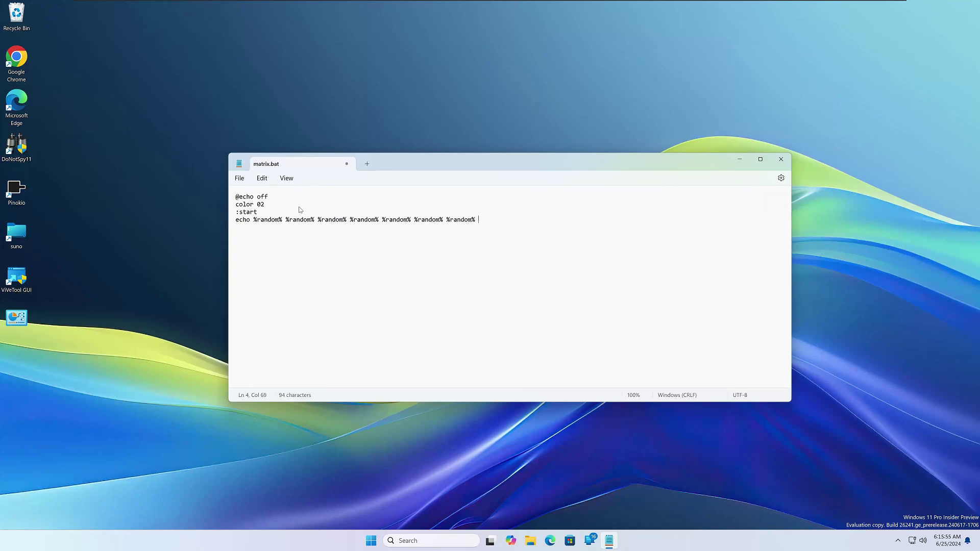
{"action": "key", "text": "ctrl+v"}
{"action": "type", "text": "goto start"}
Save the script to the Desktop as matrix.bat with All files type
{"action": "left_click", "coordinate": [240, 180]}
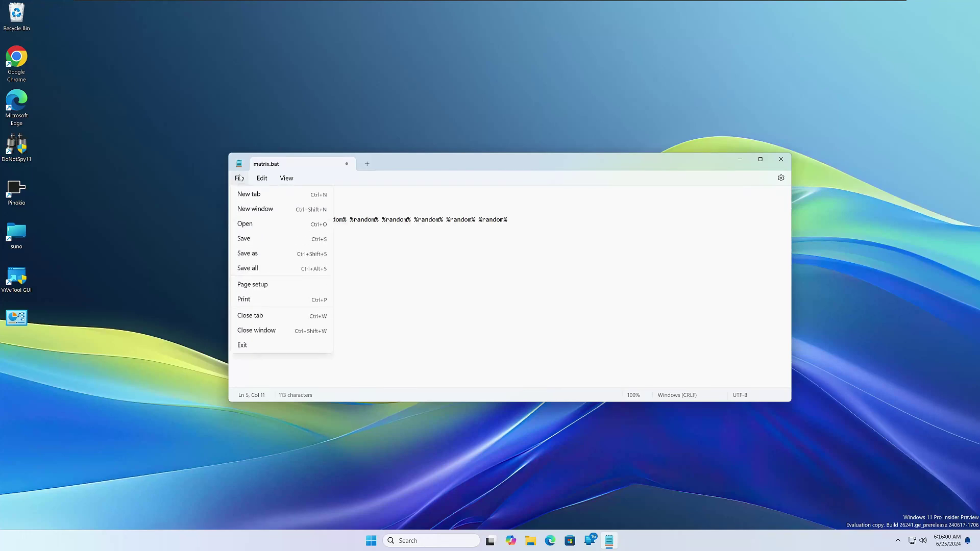
{"action": "left_click", "coordinate": [281, 257]}
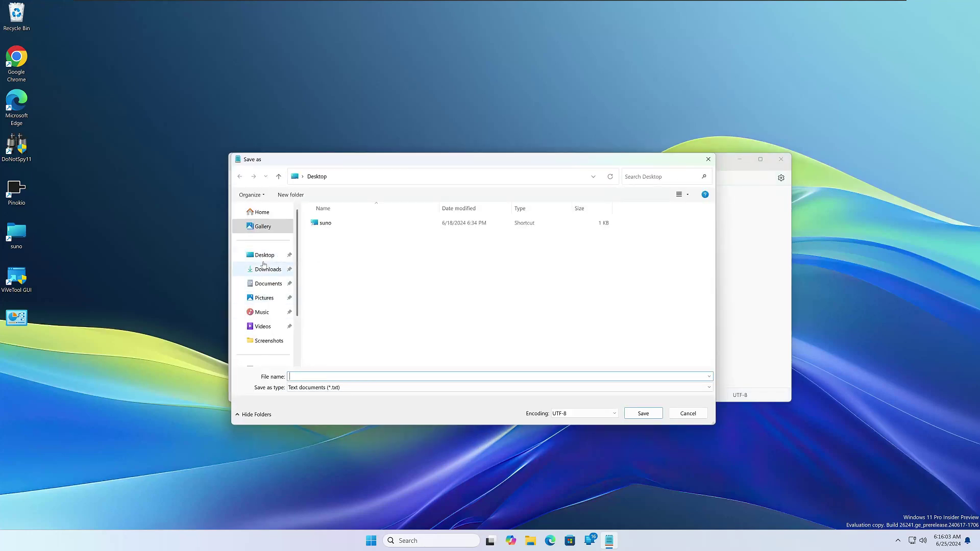
{"action": "left_click", "coordinate": [264, 256]}
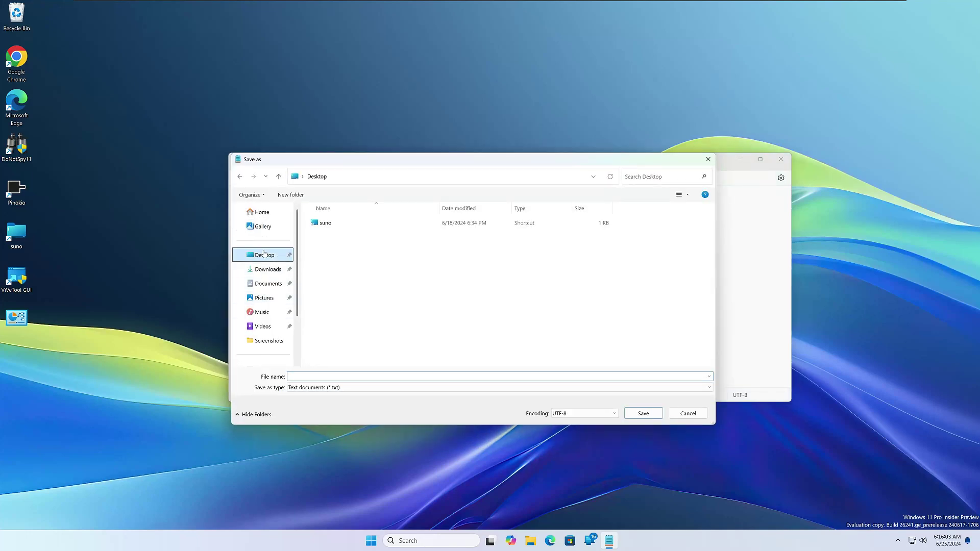
{"action": "left_click", "coordinate": [362, 389]}
{"action": "left_click", "coordinate": [355, 401]}
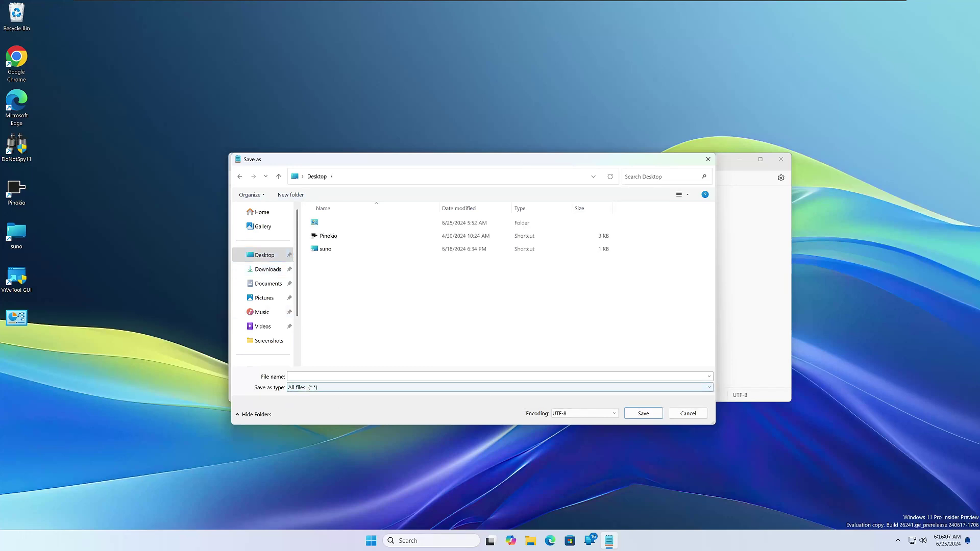
{"action": "left_click", "coordinate": [290, 376]}
{"action": "type", "text": "mat"}
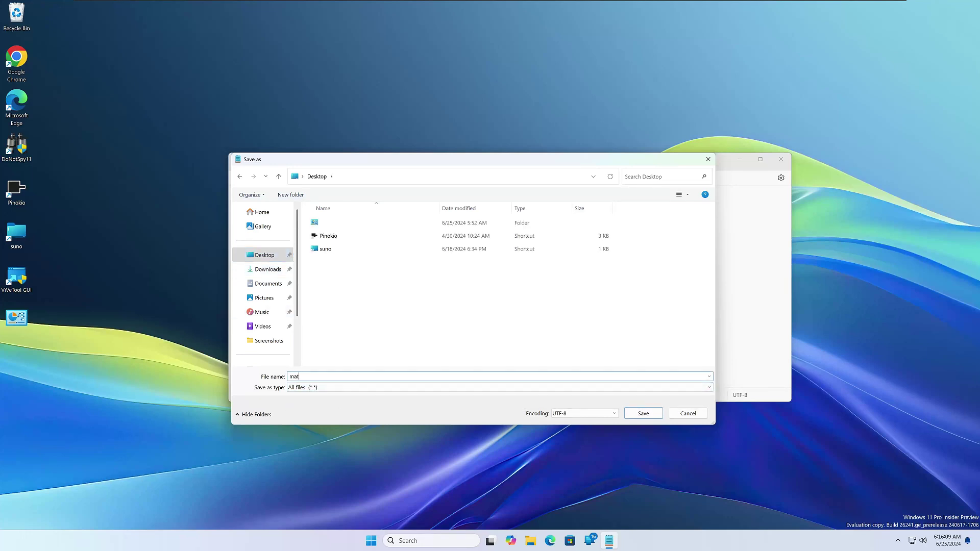
{"action": "type", "text": "yix.bat"}
{"action": "key", "text": "Return"}
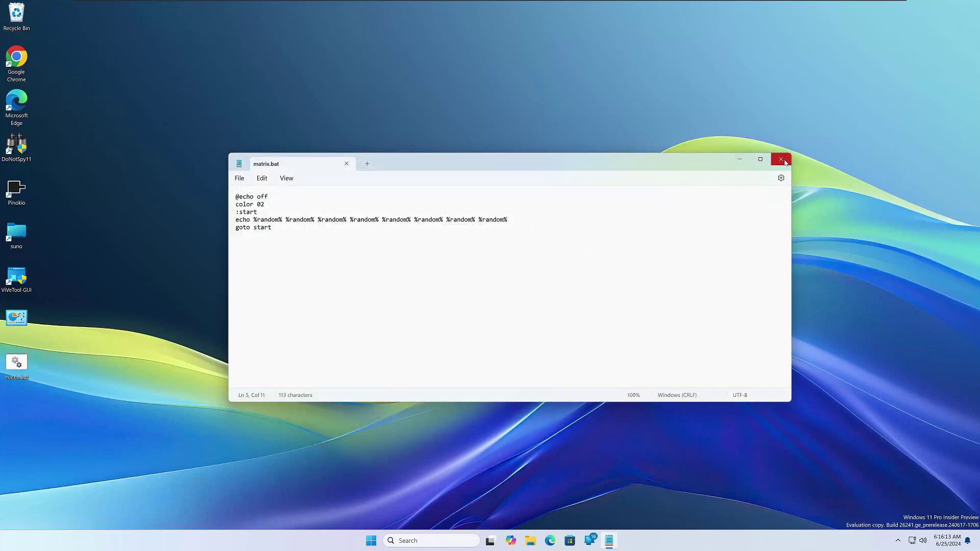
Run matrix.bat from the desktop to show green scrolling numbers, then close its Command Prompt window
{"action": "left_click", "coordinate": [784, 162]}
{"action": "double_click", "coordinate": [17, 364]}
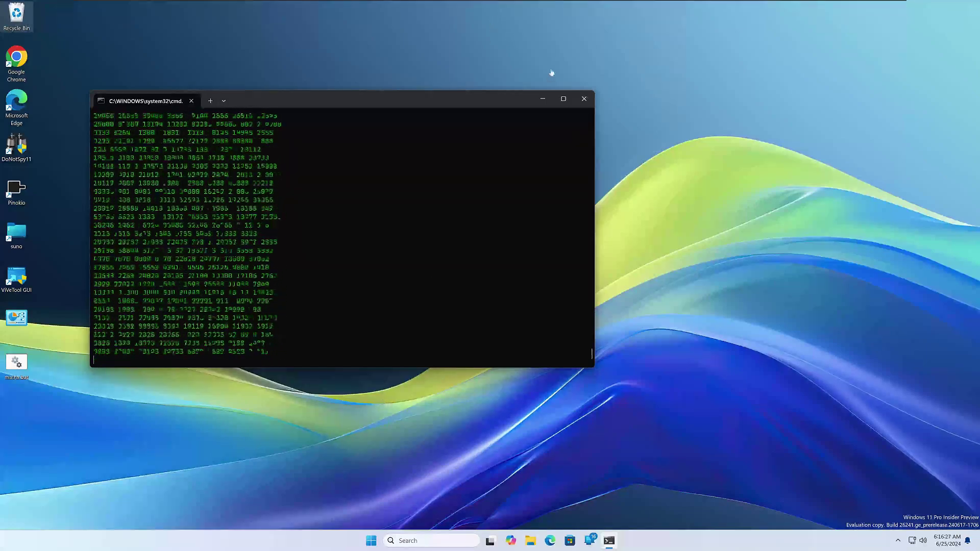
{"action": "left_click", "coordinate": [584, 98]}
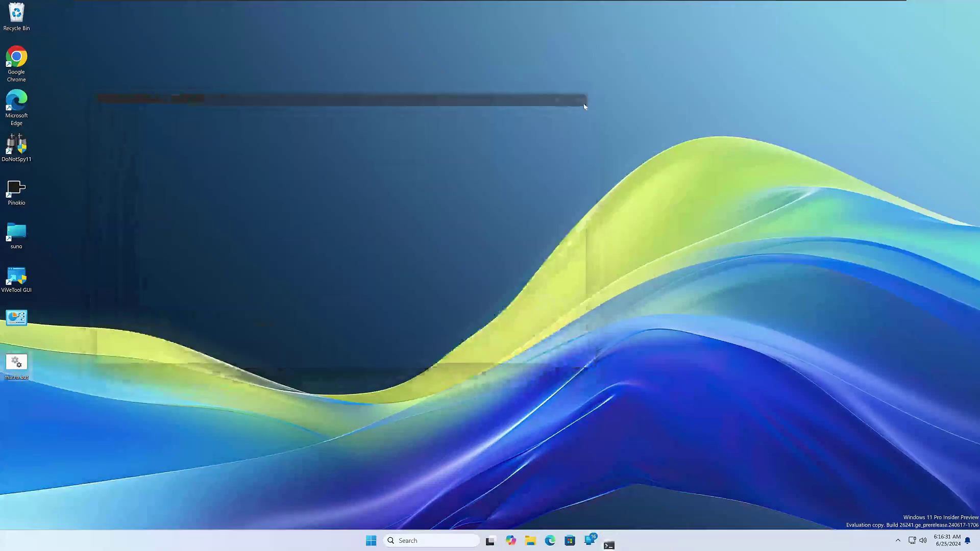